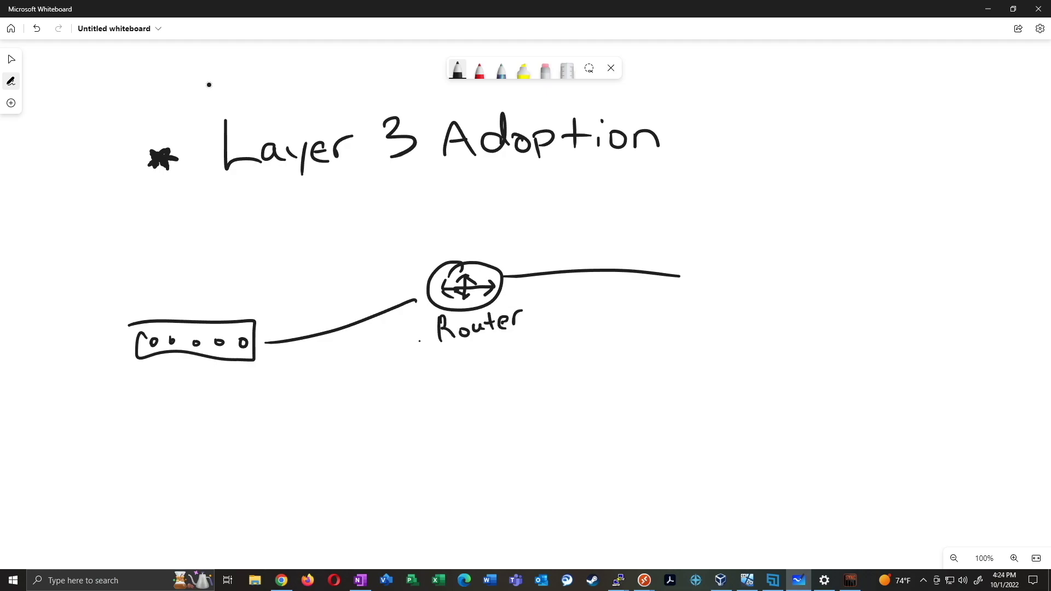
Step: Write the 'Switch' label, draw a device below it, a second router and an extra box
left_click_drag(165, 289, 237, 296)
left_click_drag(202, 291, 214, 290)
mouse_move(162, 355)
left_mouse_down()
mouse_move(169, 430)
mouse_move(154, 434)
mouse_move(181, 441)
left_mouse_up()
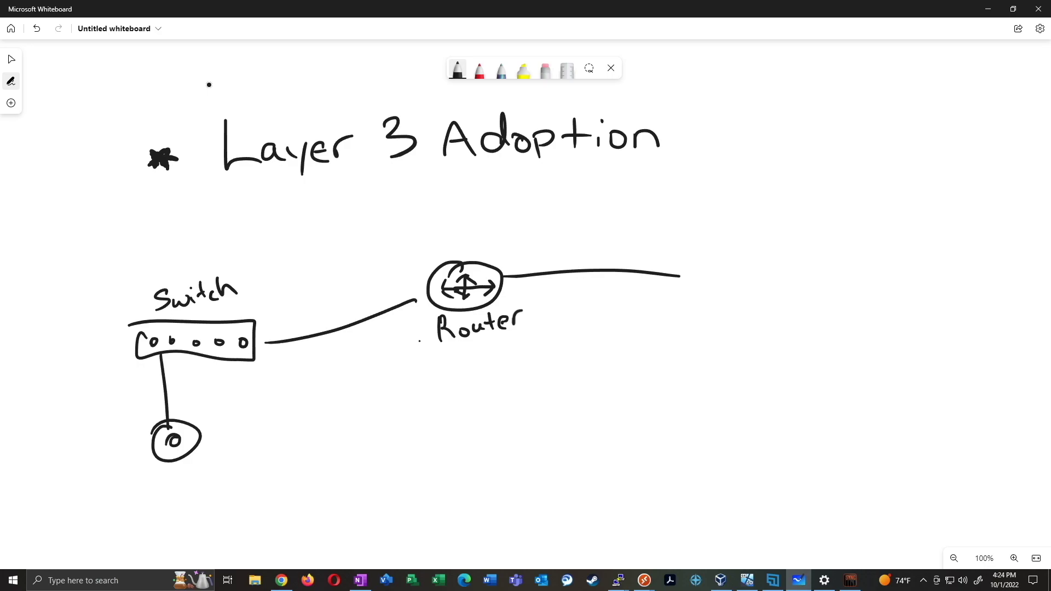
mouse_move(717, 262)
left_mouse_down()
mouse_move(679, 300)
mouse_move(695, 255)
mouse_move(698, 292)
mouse_move(719, 279)
mouse_move(698, 293)
mouse_move(824, 279)
mouse_move(858, 263)
left_mouse_up()
mouse_move(502, 288)
left_mouse_down()
mouse_move(614, 312)
mouse_move(644, 295)
left_mouse_up()
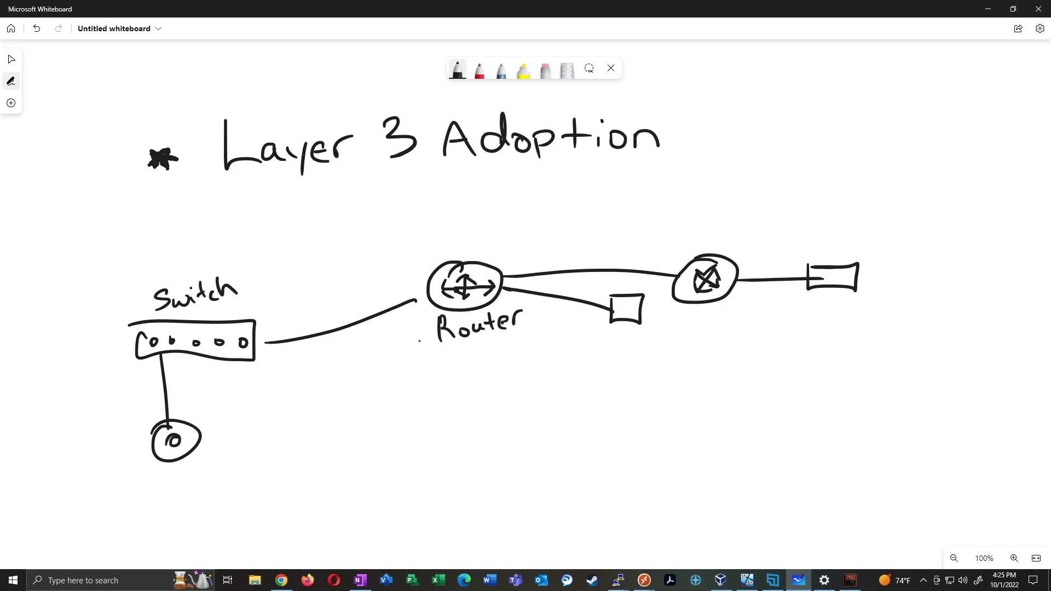
Step: Add a boxed 'Controller' label linked up to the box above it
left_click_drag(805, 375, 869, 383)
left_click_drag(876, 383, 941, 359)
mouse_move(776, 359)
left_mouse_down()
mouse_move(963, 390)
mouse_move(892, 331)
mouse_move(762, 360)
left_mouse_up()
left_click_drag(837, 291, 835, 342)
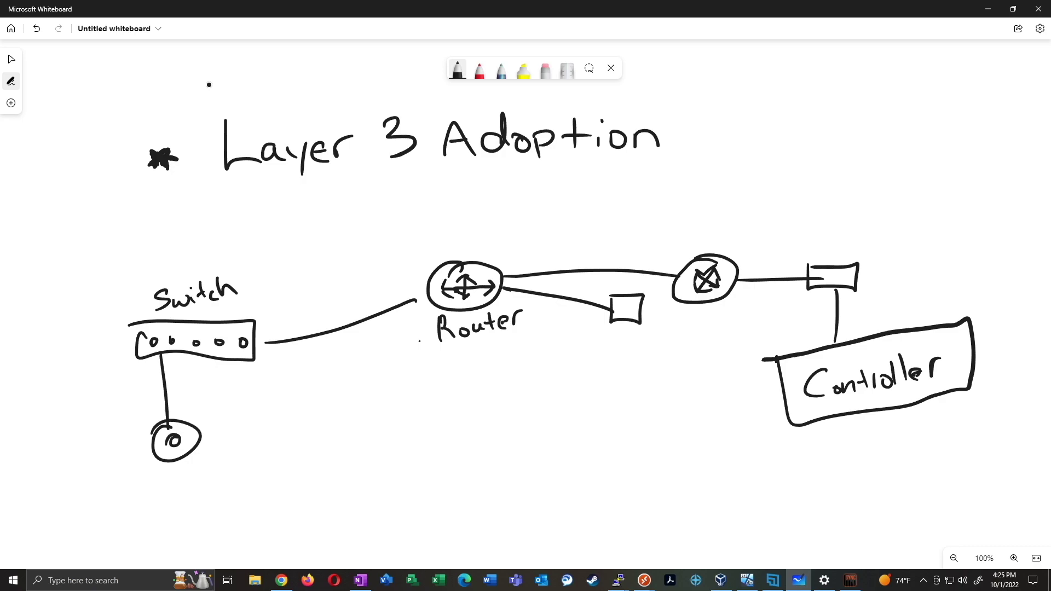
Step: Handwrite 10.88.26.100 under the device
left_click_drag(160, 489, 159, 508)
mouse_move(176, 491)
left_mouse_down()
mouse_move(171, 507)
mouse_move(176, 491)
mouse_move(202, 499)
mouse_move(261, 490)
left_mouse_up()
left_click(190, 498)
left_click(233, 489)
mouse_move(266, 469)
left_mouse_down()
mouse_move(268, 486)
mouse_move(298, 481)
mouse_move(308, 456)
mouse_move(327, 455)
left_mouse_up()
left_click(286, 487)
left_click(305, 463)
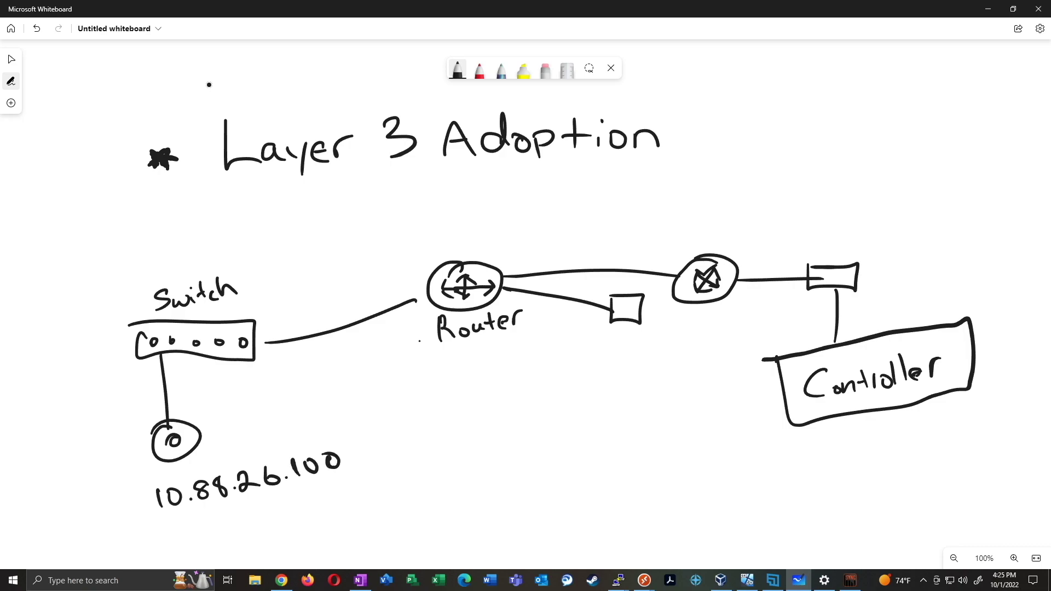
Step: Handwrite 10.88.13.118 under the Controller box
mouse_move(806, 436)
left_mouse_down()
mouse_move(805, 462)
mouse_move(822, 435)
mouse_move(883, 438)
mouse_move(907, 456)
left_mouse_up()
left_click(841, 453)
left_click(859, 439)
mouse_move(918, 435)
left_mouse_down()
mouse_move(930, 442)
mouse_move(920, 454)
mouse_move(956, 459)
mouse_move(983, 439)
left_mouse_up()
Step: Append /24 to both addresses and underline 13 and 26
mouse_move(368, 444)
left_mouse_down()
mouse_move(361, 470)
mouse_move(404, 452)
left_mouse_up()
left_click_drag(404, 439, 404, 461)
left_click_drag(1013, 439, 995, 464)
left_click_drag(1011, 451, 1018, 463)
left_click_drag(1028, 451, 1031, 469)
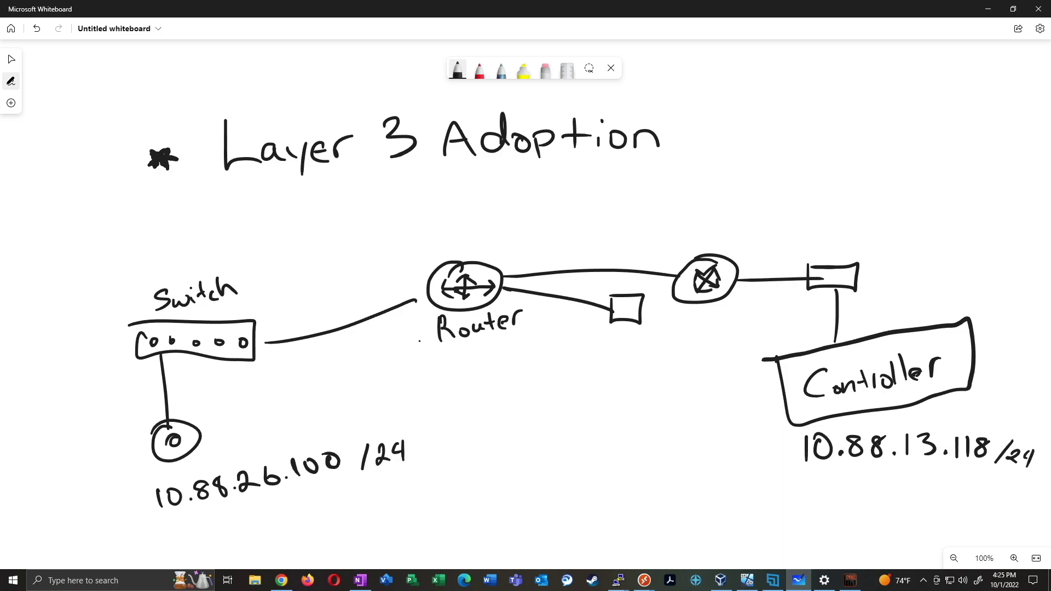
left_click_drag(903, 468, 948, 476)
left_click_drag(246, 513, 290, 503)
Step: Loop around the switch side up to the router and draw an arrow from the router to the device
mouse_move(149, 413)
left_mouse_down()
mouse_move(121, 407)
mouse_move(58, 276)
mouse_move(281, 197)
mouse_move(409, 238)
mouse_move(428, 303)
mouse_move(384, 381)
mouse_move(212, 416)
mouse_move(139, 417)
left_mouse_up()
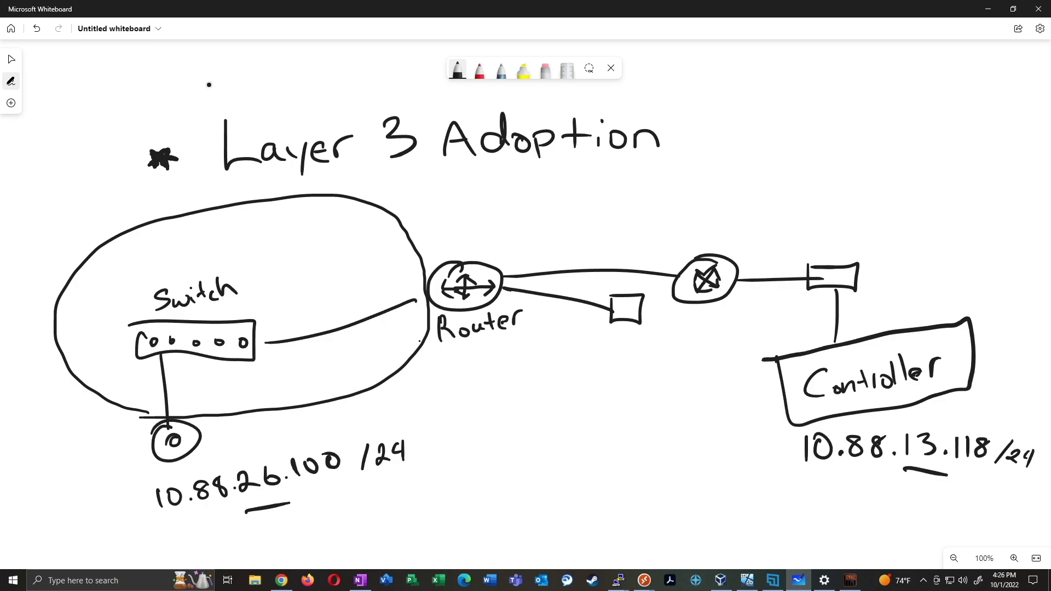
mouse_move(396, 322)
left_mouse_down()
mouse_move(282, 418)
mouse_move(256, 421)
mouse_move(273, 435)
left_mouse_up()
left_click_drag(204, 457, 217, 450)
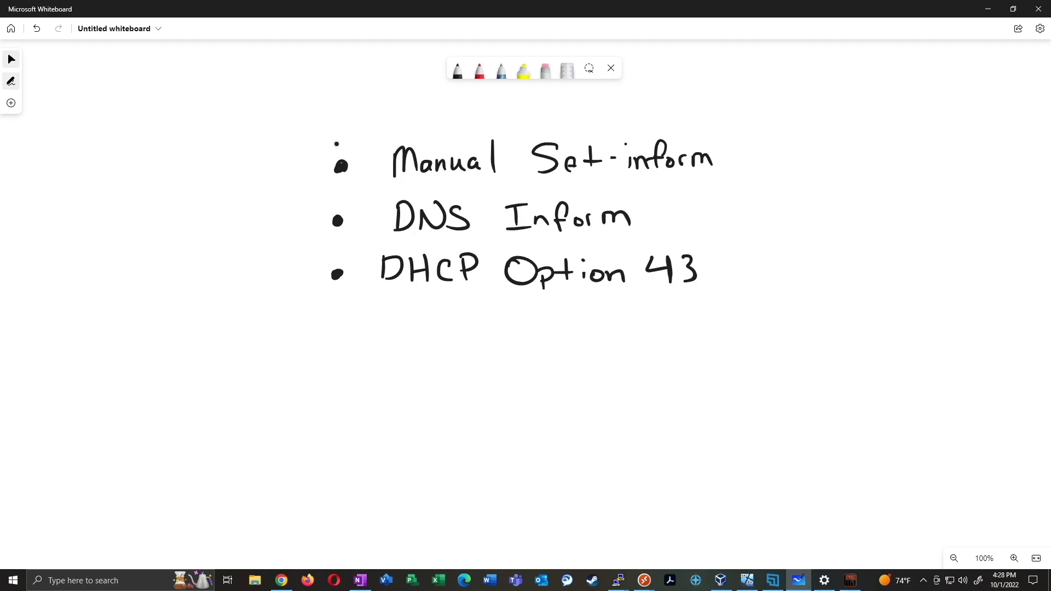
Step: Bracket Manual Set-inform with DNS Inform, underline DHCP Option 43, then undo those marks with Ctrl+Z
mouse_move(655, 235)
left_mouse_down()
mouse_move(742, 174)
mouse_move(728, 134)
left_mouse_up()
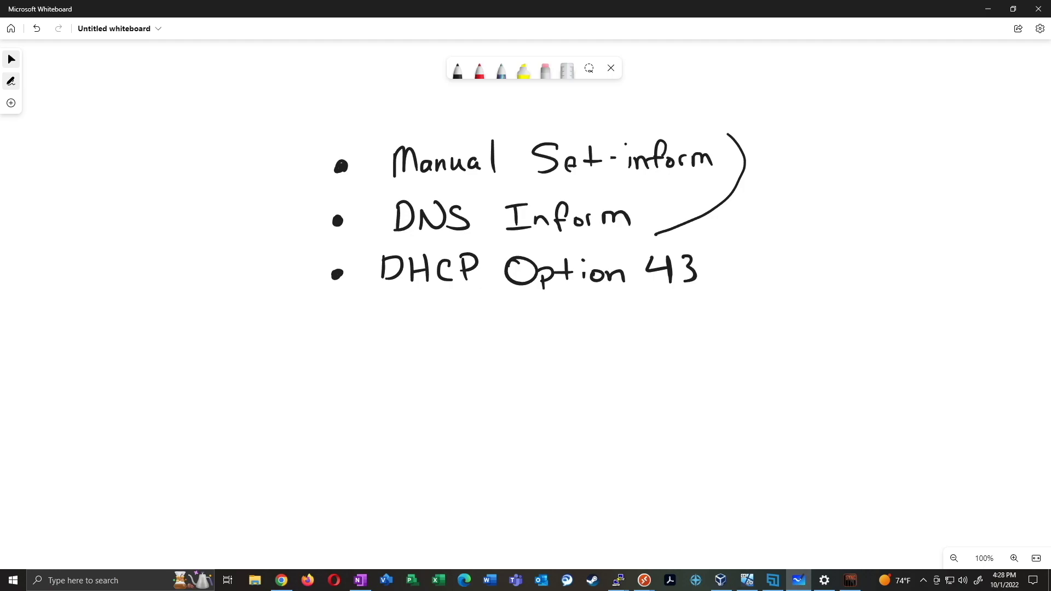
left_click_drag(379, 310, 718, 293)
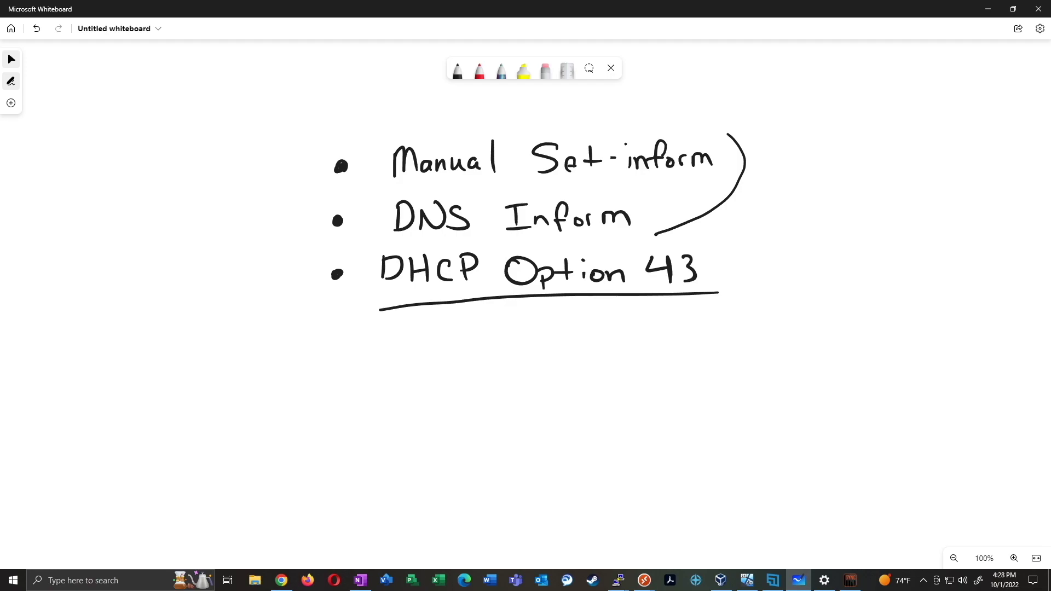
key("ctrl+z")
key("ctrl+z")
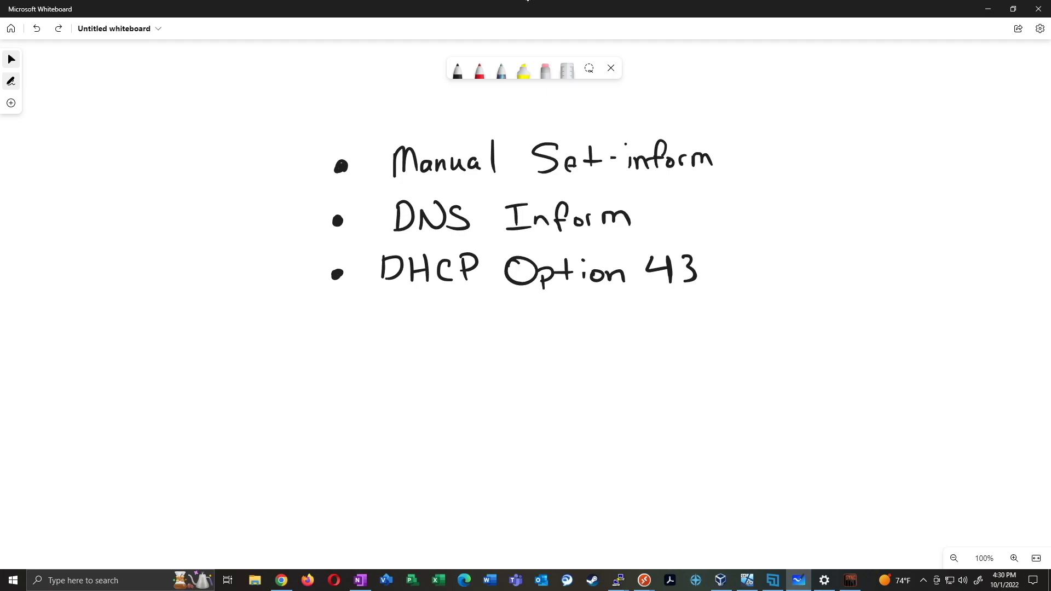
Step: Star and underline DNS Inform, and draw a curved arrow up to Manual Set-inform
mouse_move(650, 215)
left_mouse_down()
mouse_move(669, 216)
mouse_move(652, 214)
left_mouse_up()
left_click_drag(392, 240, 659, 233)
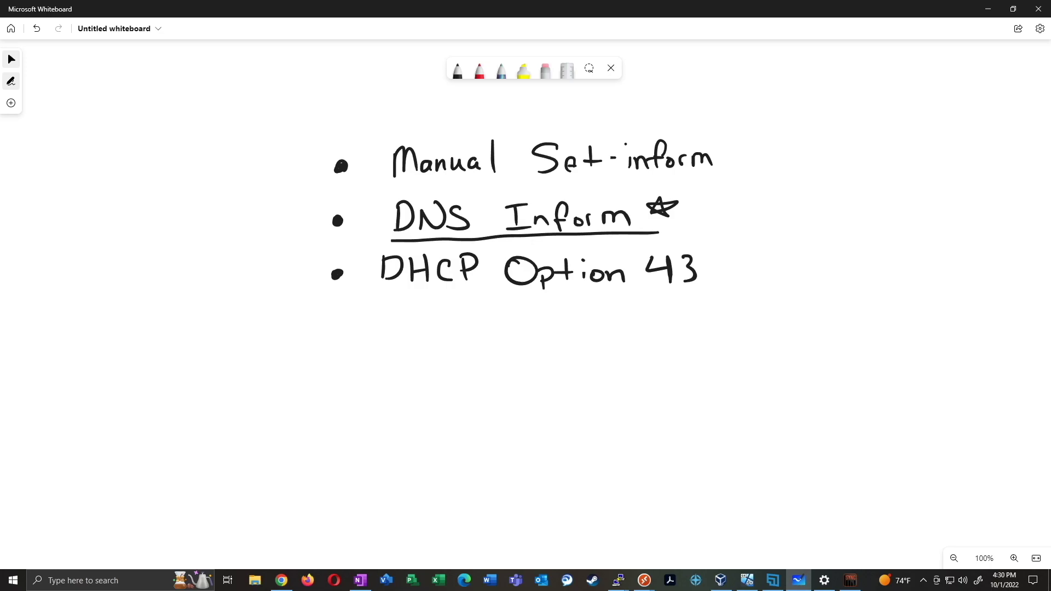
mouse_move(310, 218)
left_mouse_down()
mouse_move(290, 183)
mouse_move(311, 179)
left_mouse_up()
mouse_move(294, 171)
left_mouse_down()
mouse_move(310, 179)
mouse_move(297, 198)
left_mouse_up()
Step: Switch to the remote desktop showing the UniFi Network Devices page
left_click(747, 580)
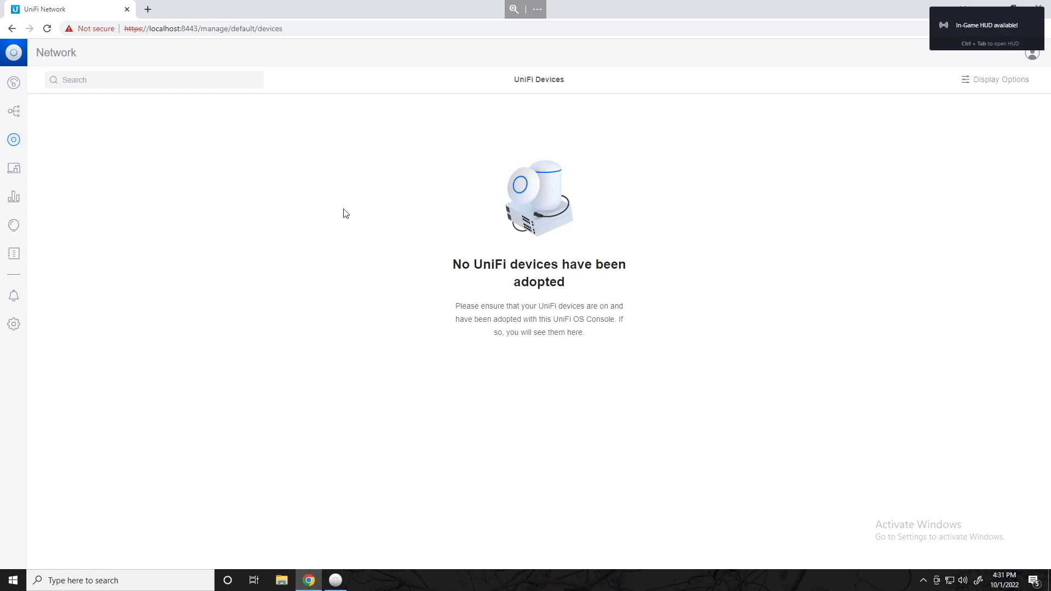
Step: Open Command Prompt and ping the access point at 10.88.26.100
right_click(22, 577)
type("c")
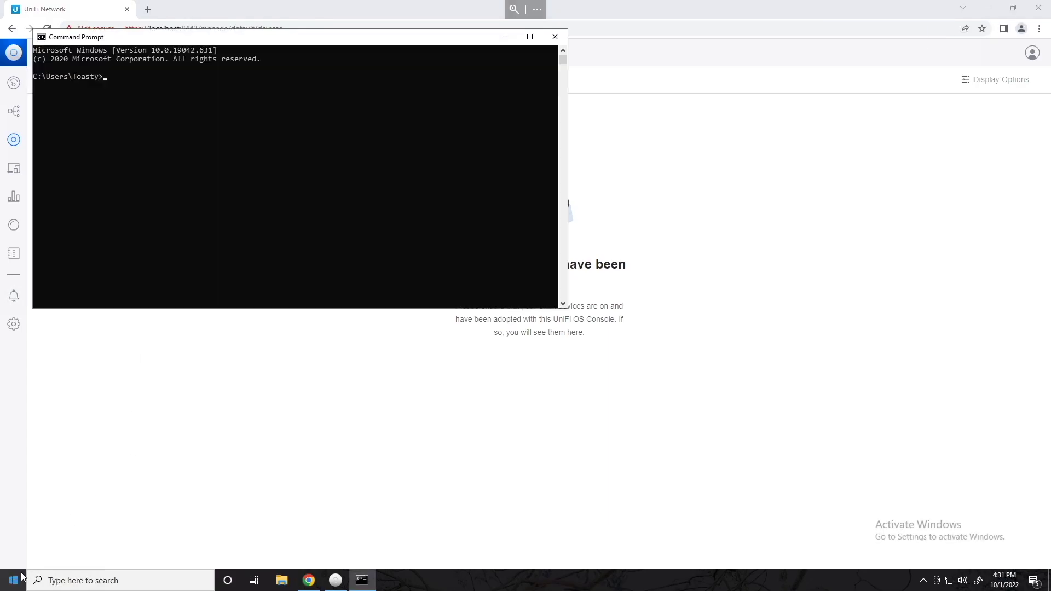
type("ping 10.88.26.100")
key("Return")
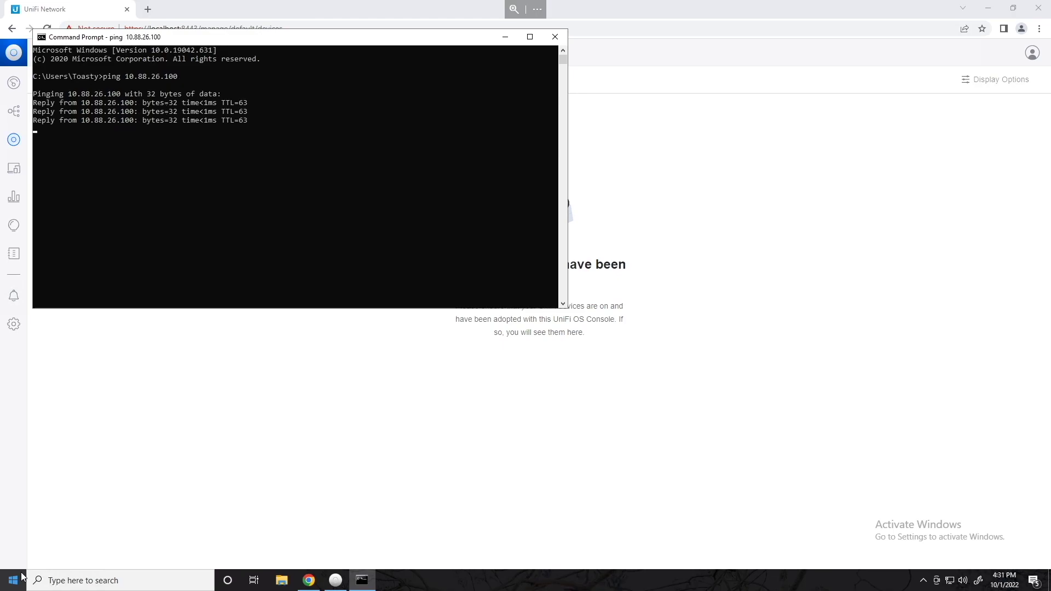
Step: Minimize Command Prompt and search 'download putty' in a new Chrome tab
left_click(502, 37)
left_click(147, 10)
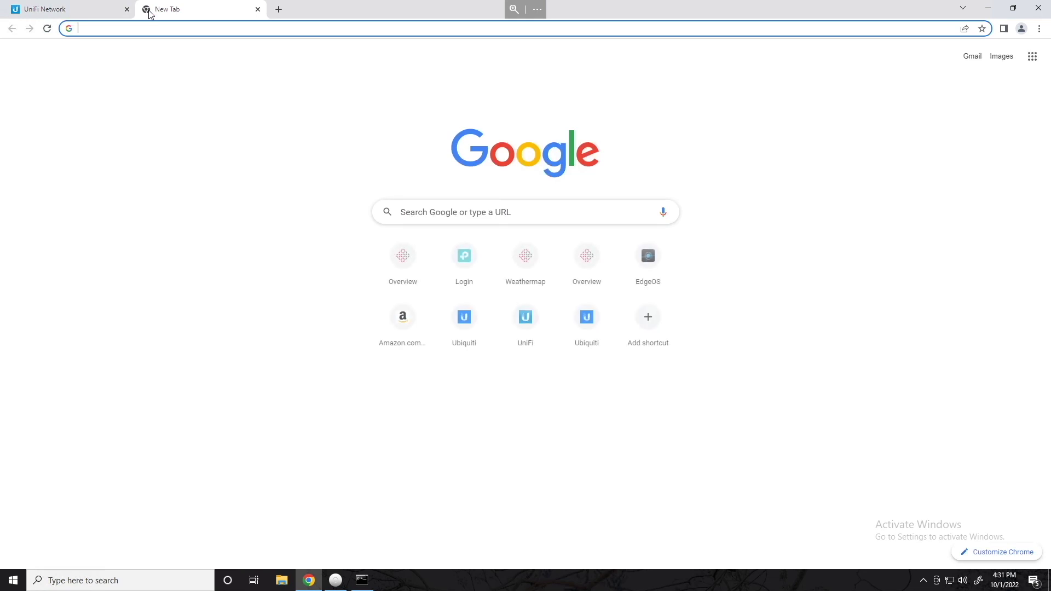
type("download pu")
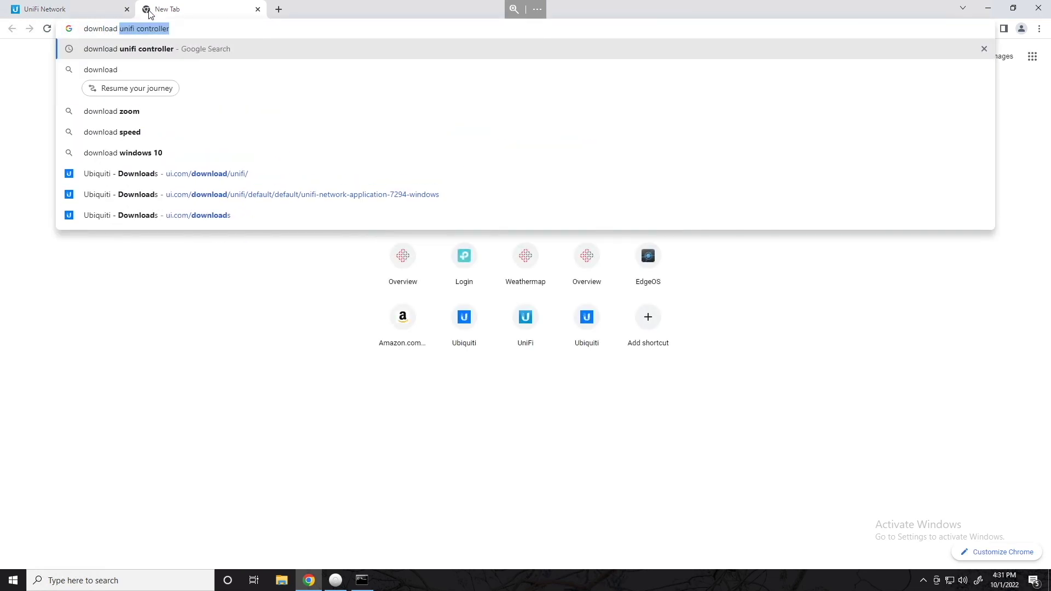
type("tty")
key("Return")
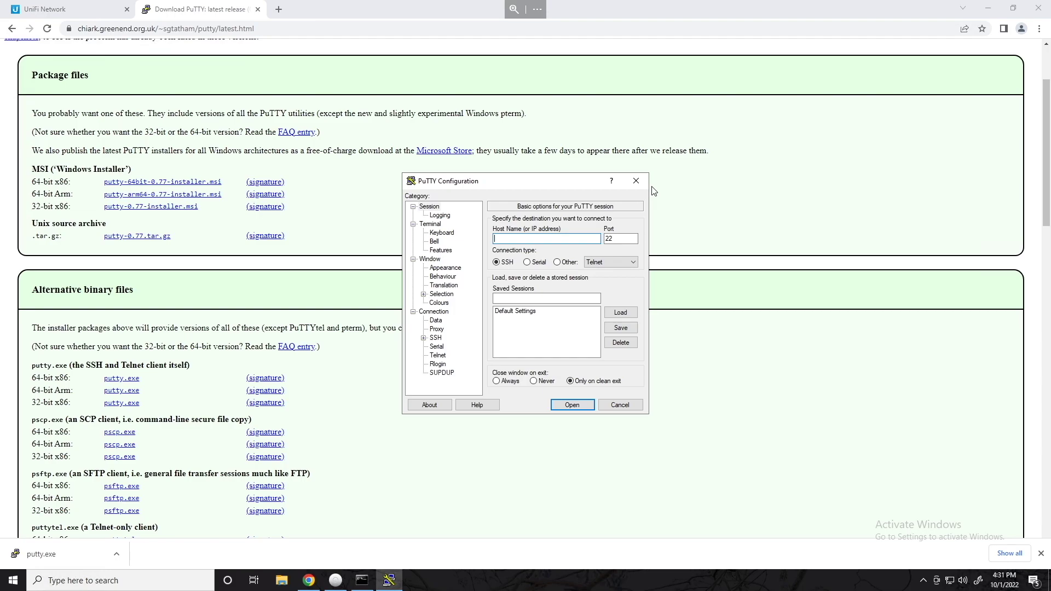
Step: Open a PuTTY SSH session to 10.88.26.100, accepting the host key alert
type("10.")
type("88.26.10")
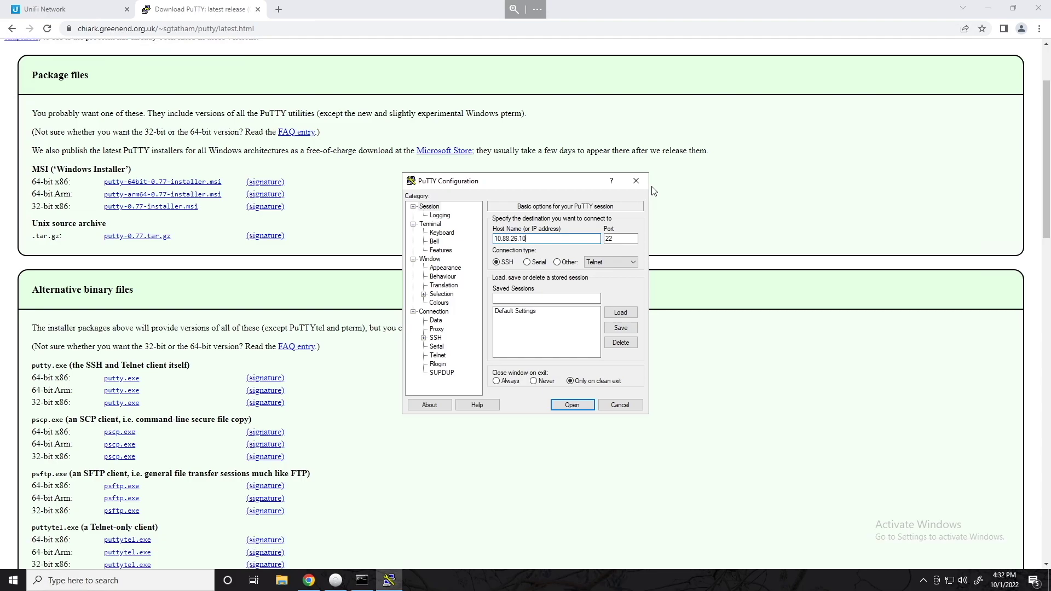
type("0")
key("Return")
left_click(238, 250)
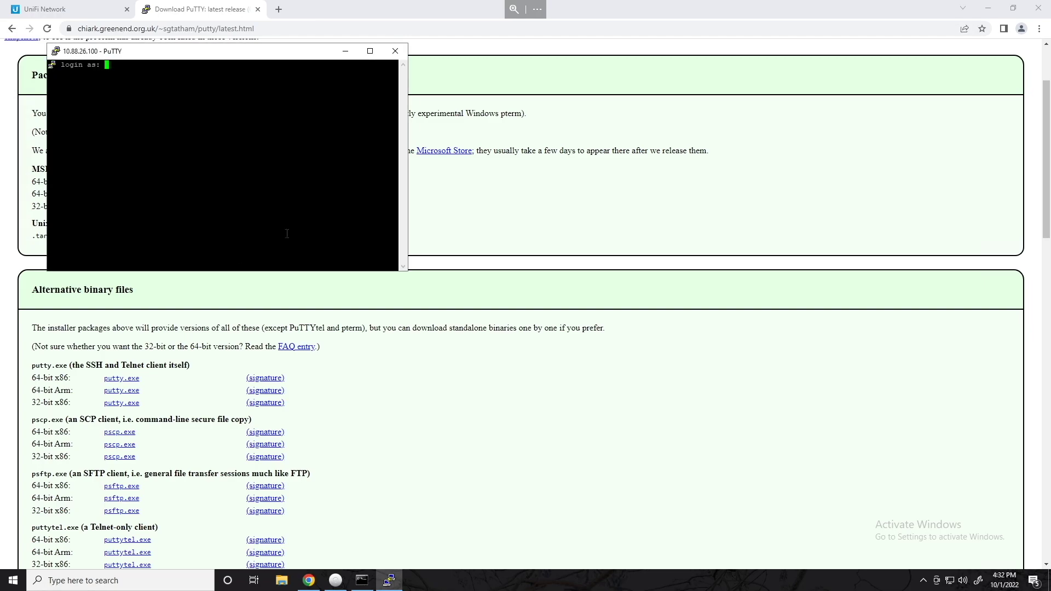
Step: Log in to the access point with the device username and password
double_click(187, 147)
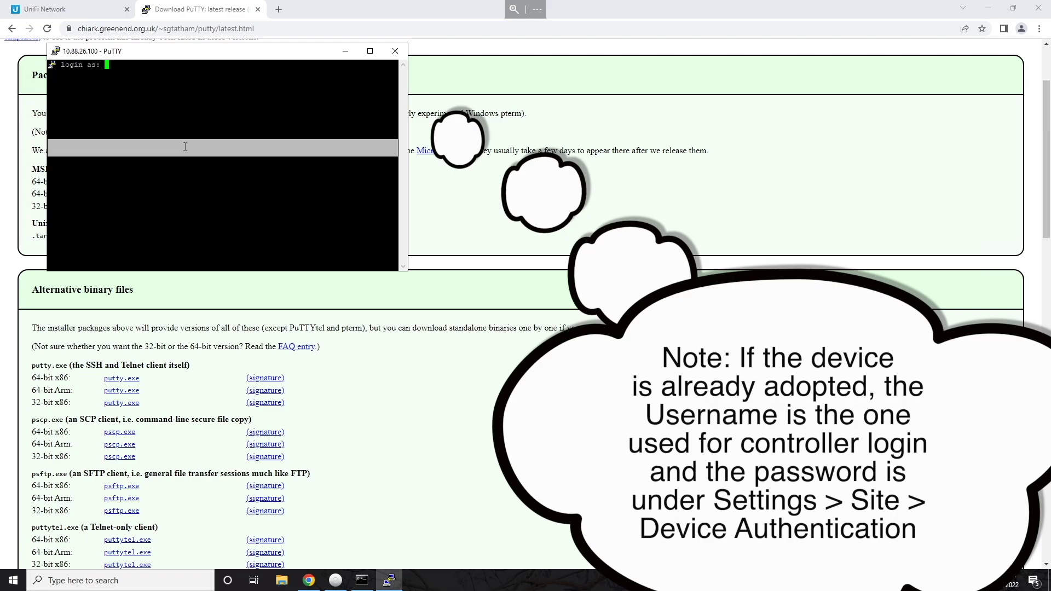
type("ubnt")
key("Return")
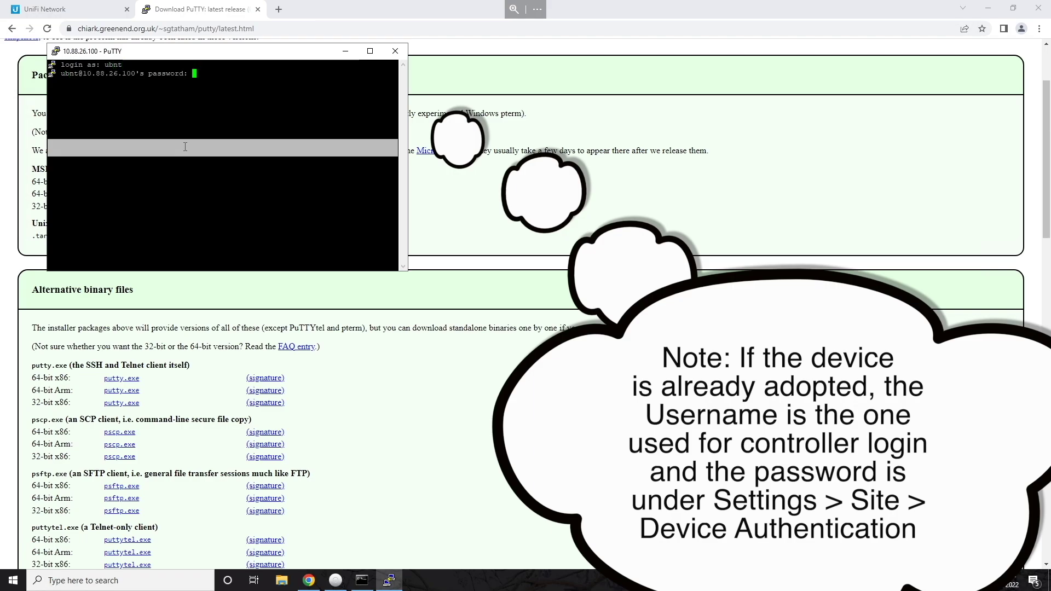
key("Return")
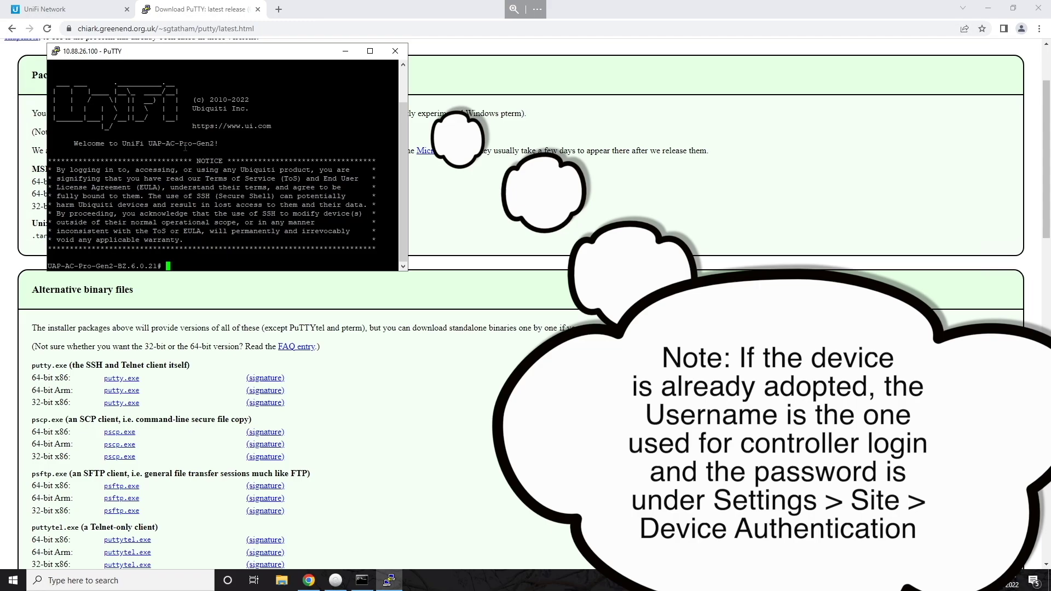
Step: Move the terminal toward the screen centre and highlight the device model in the banner
left_click_drag(162, 54, 393, 102)
left_click_drag(371, 192, 465, 187)
left_click(469, 202)
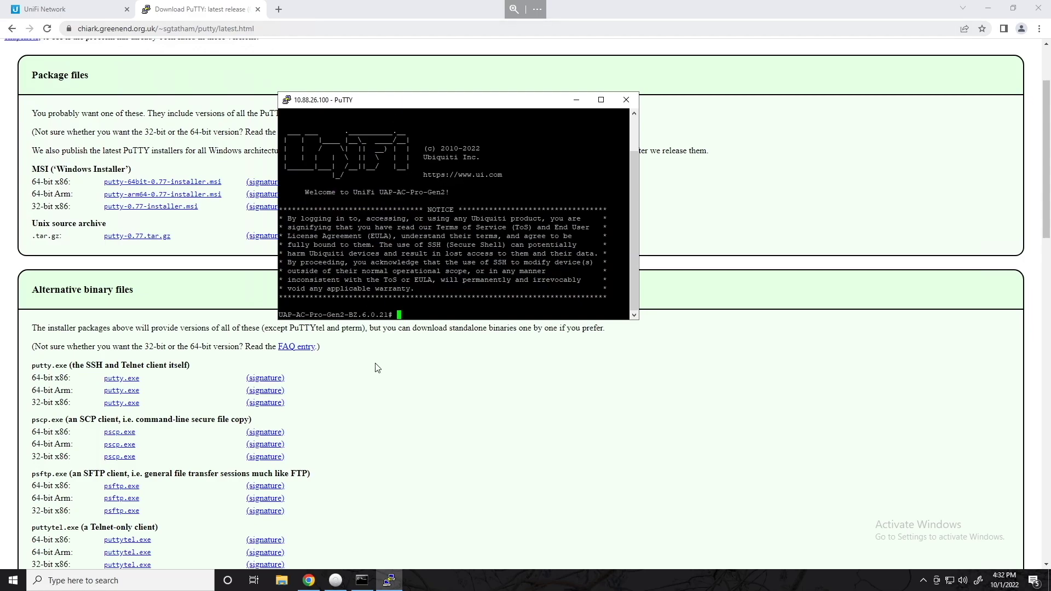
Step: Bring up the SSH terminal and move it to the lower right of the screen
left_click(364, 580)
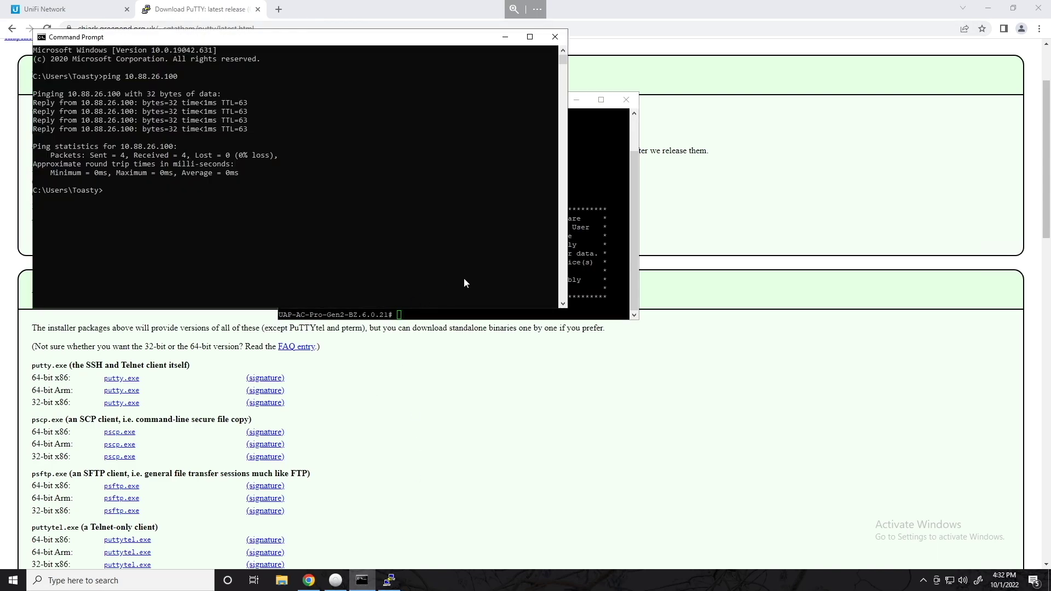
left_click(389, 580)
left_click_drag(509, 102, 621, 211)
left_click_drag(662, 254, 769, 306)
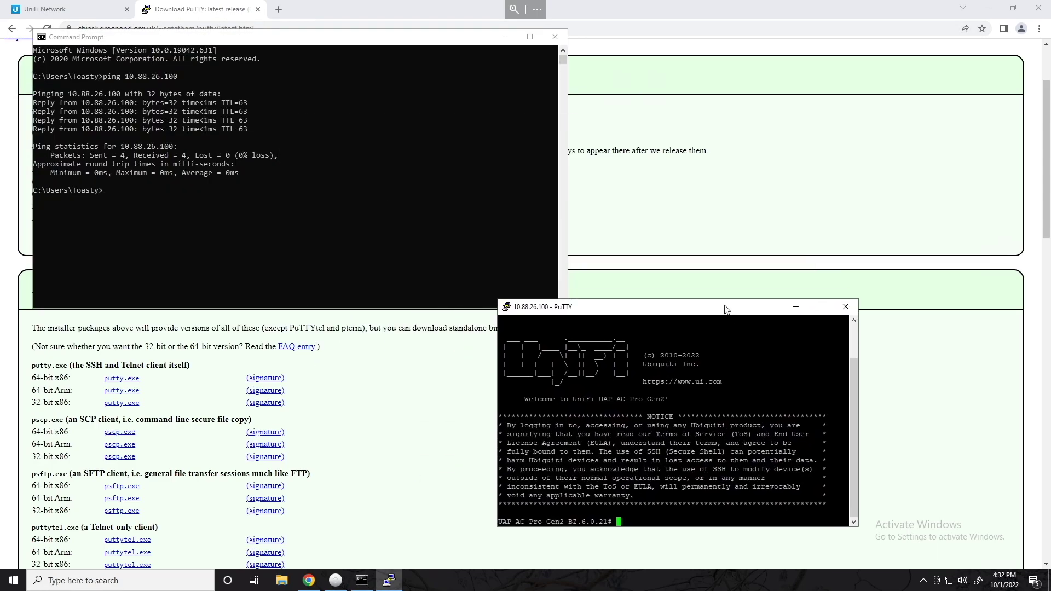
Step: Run ipconfig in Command Prompt and select the IPv4 address 10.88.13.118
left_click(251, 177)
type("ipconfig")
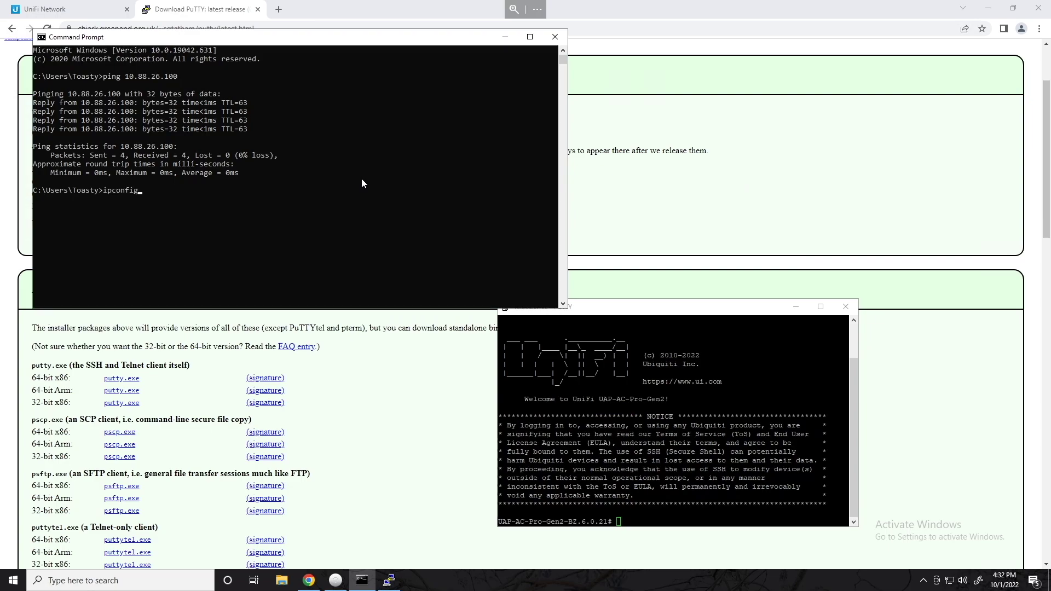
key("Return")
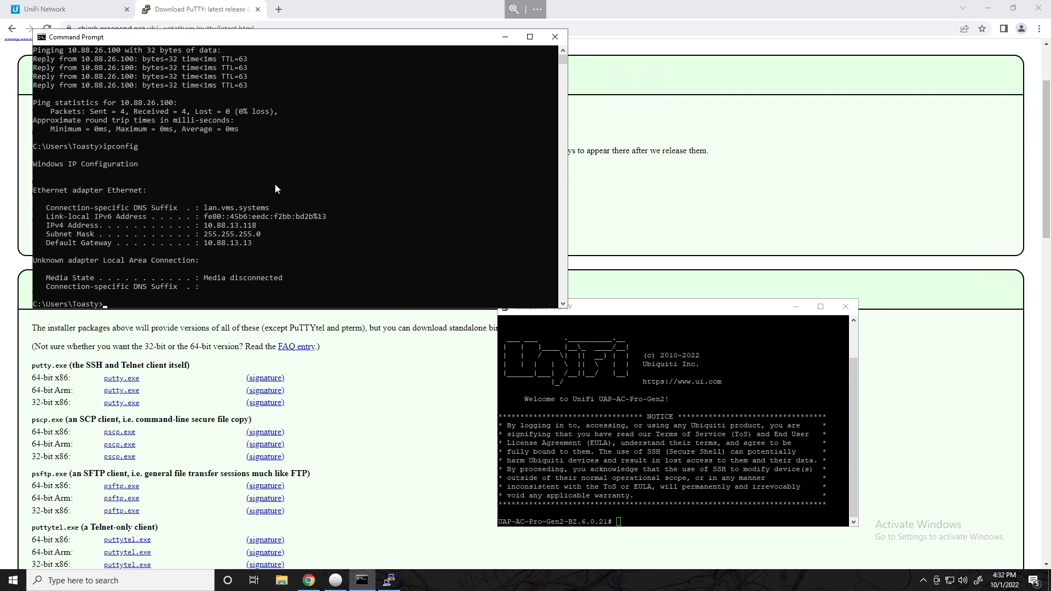
left_click_drag(261, 225, 203, 225)
left_click(678, 485)
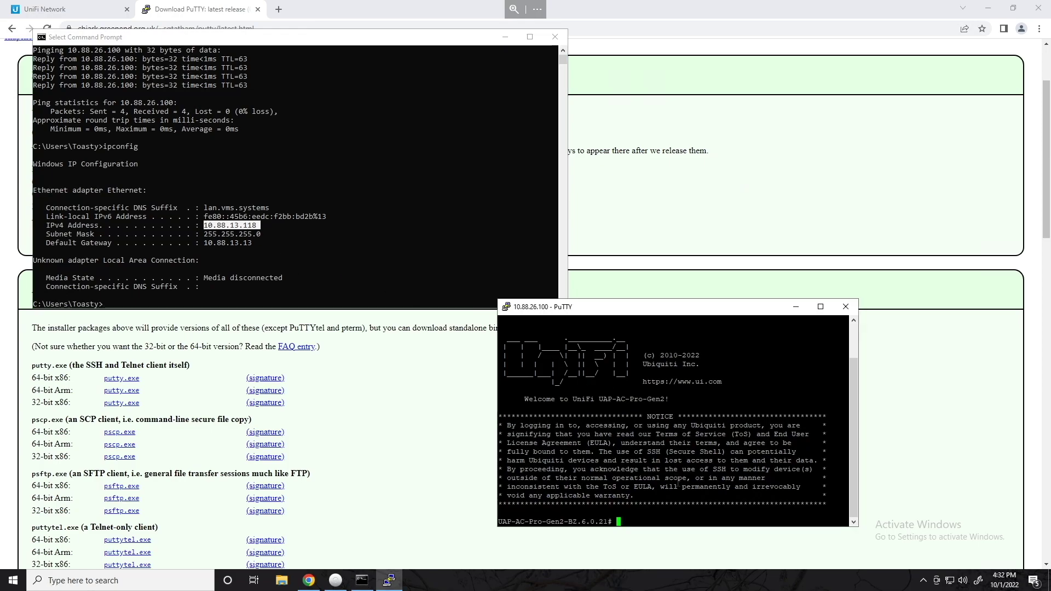
type("set-inform http://10.")
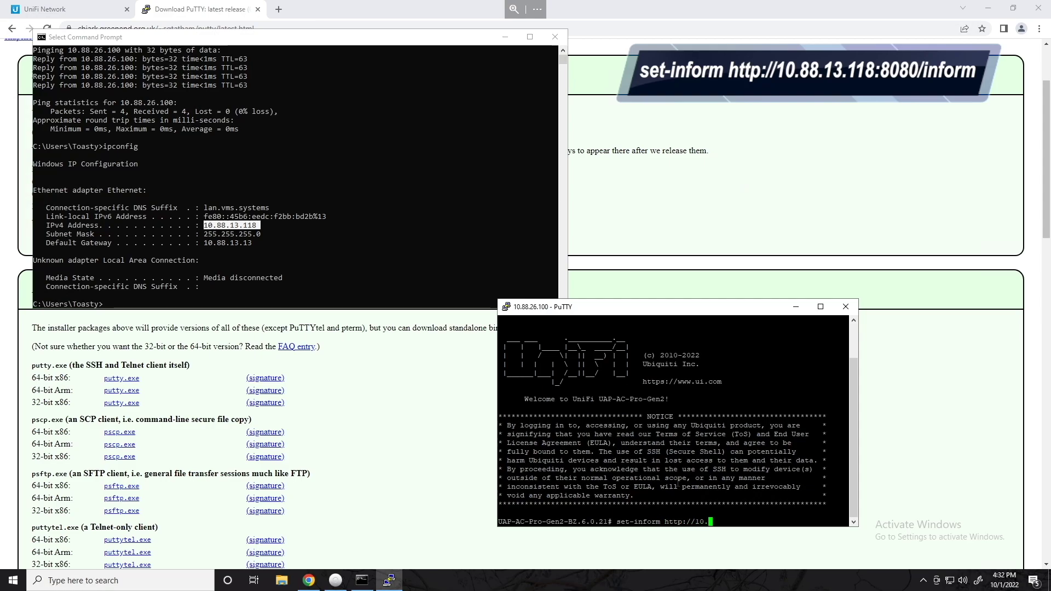
type("88.13.188:8080/inform")
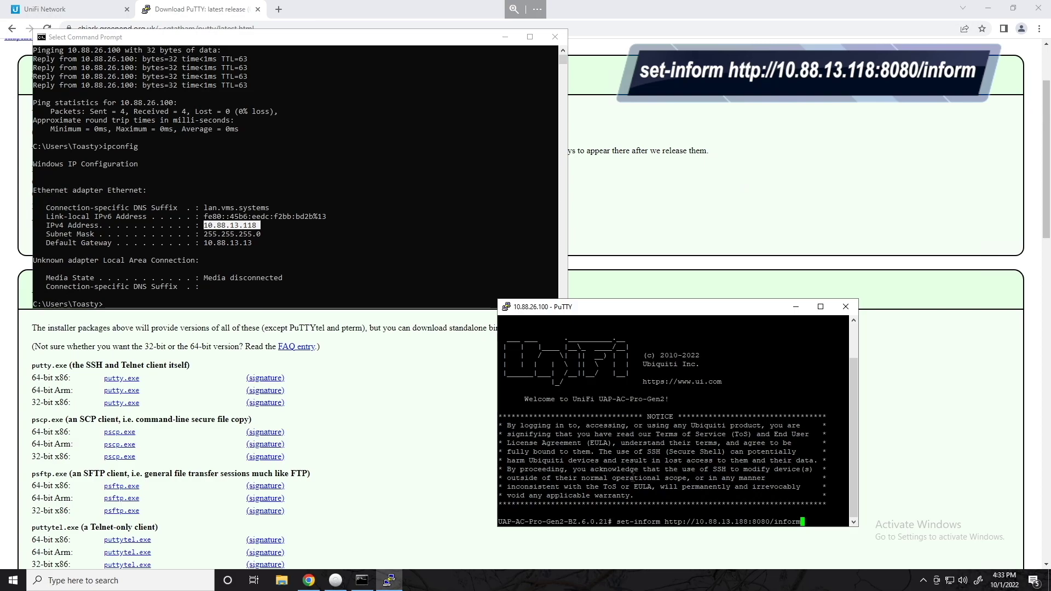
left_click(78, 9)
left_click(387, 579)
left_click_drag(634, 308, 804, 152)
key("Return")
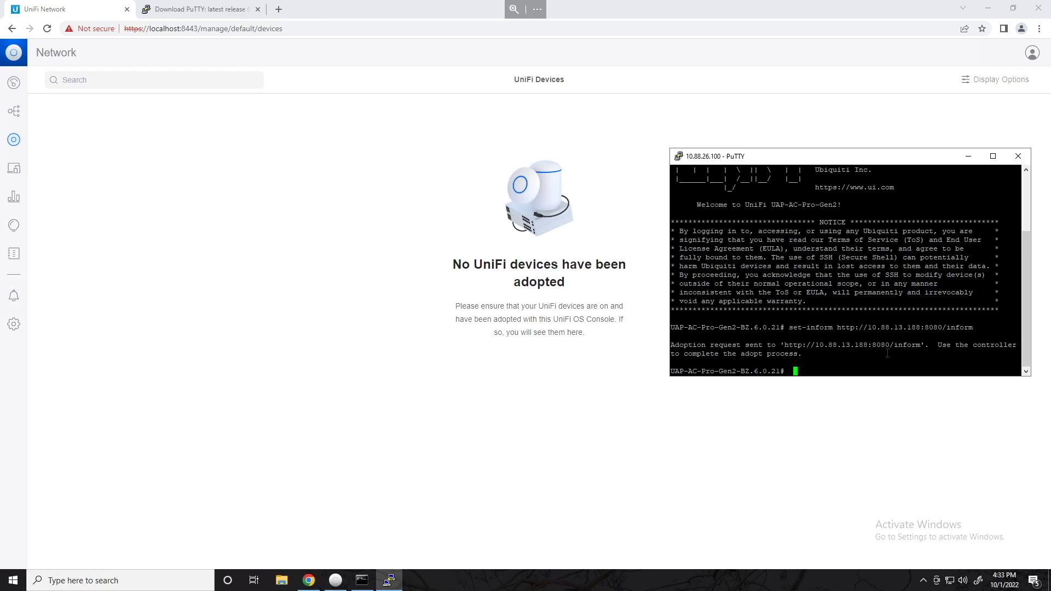
Step: Reload the UniFi devices page, then begin retyping set-inform with the corrected 10.88.13.118 address
left_click(47, 29)
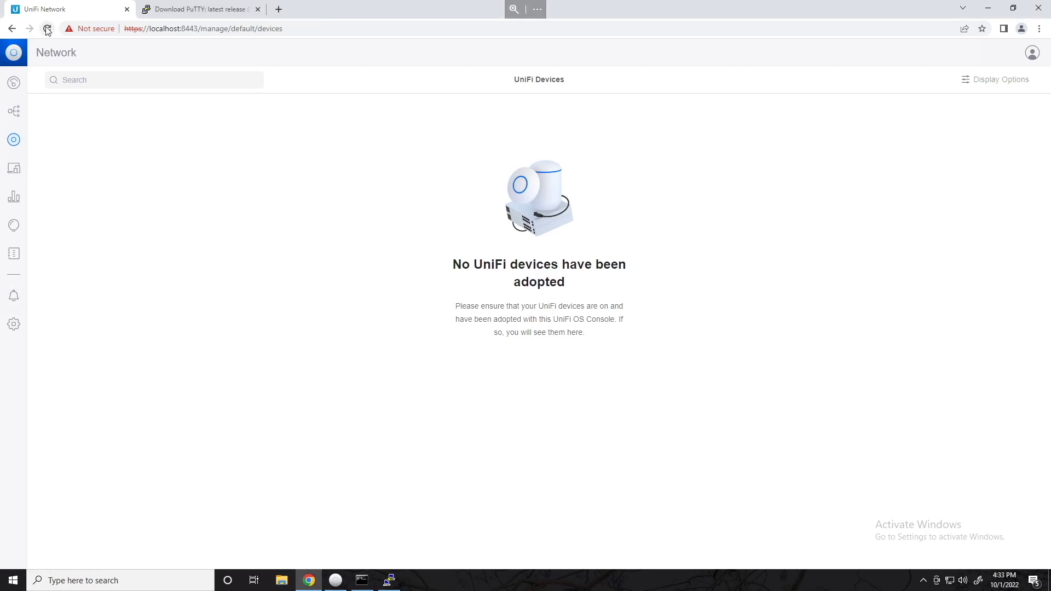
left_click(47, 29)
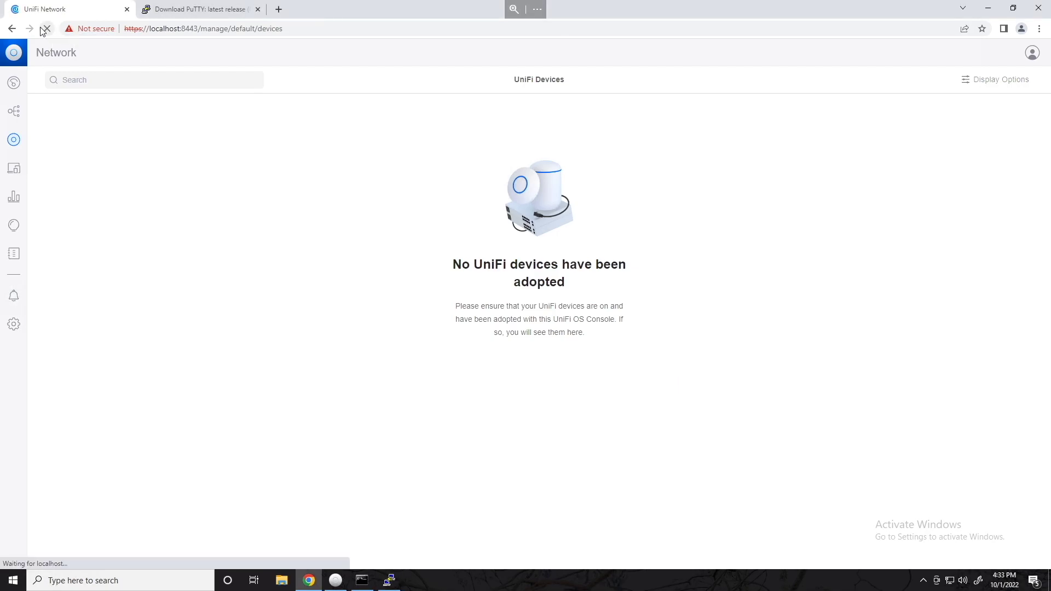
left_click(395, 581)
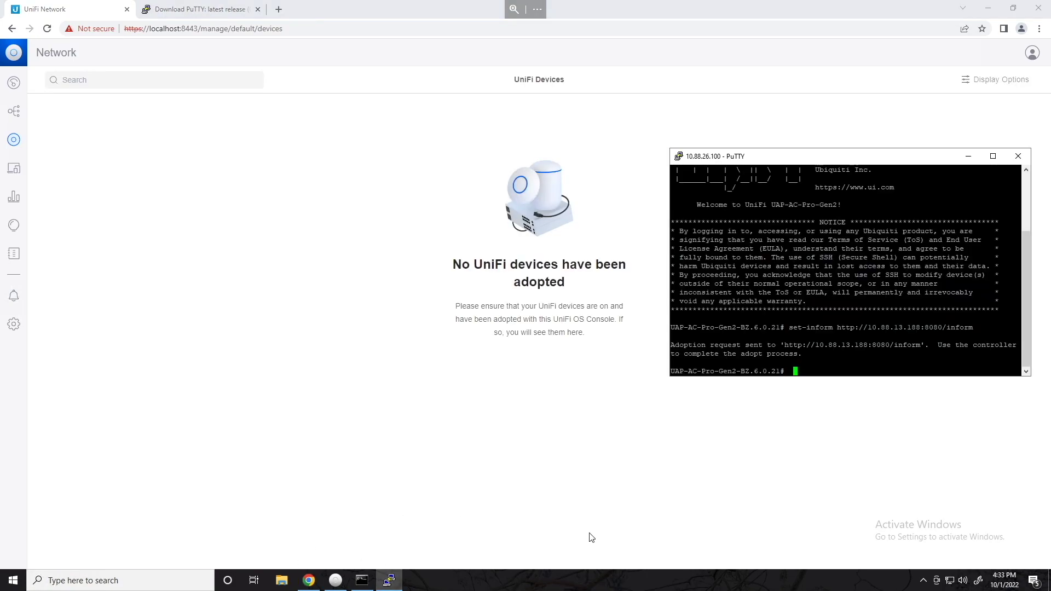
left_click_drag(673, 318, 859, 328)
left_click(859, 341)
type("set-inform http://10.88.13.118:8080/inform")
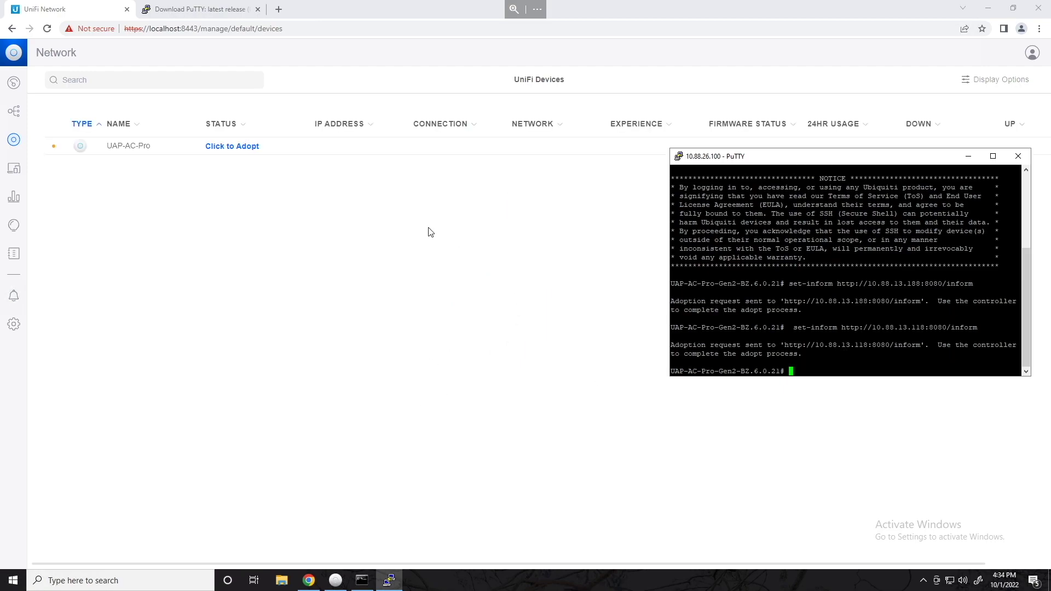
Step: Adopt the UAP-AC-Pro via 'Click to Adopt' and 'Adopt Device' in UniFi Network
left_click(386, 202)
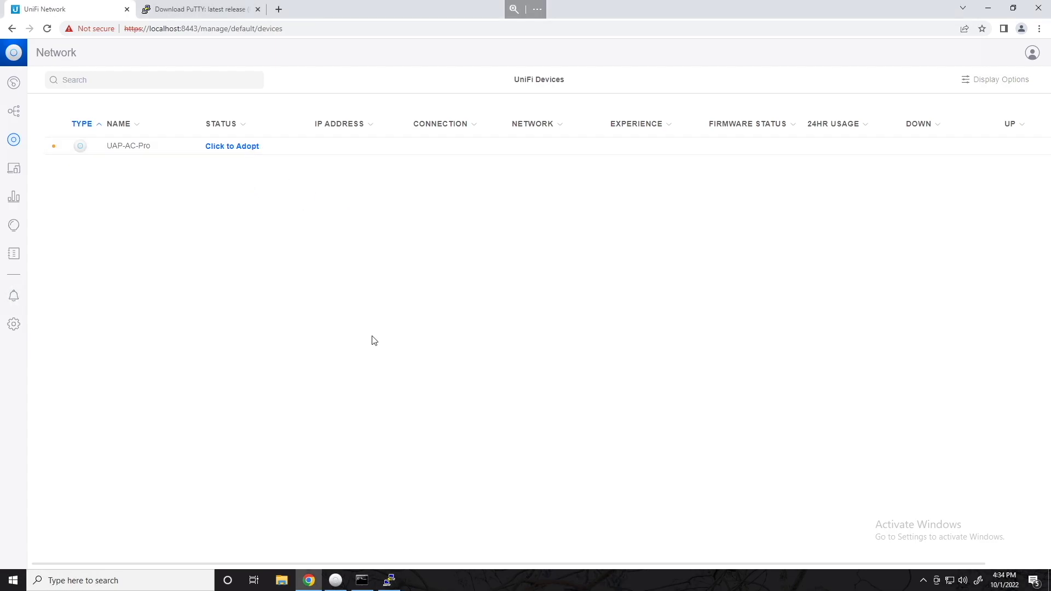
left_click(250, 152)
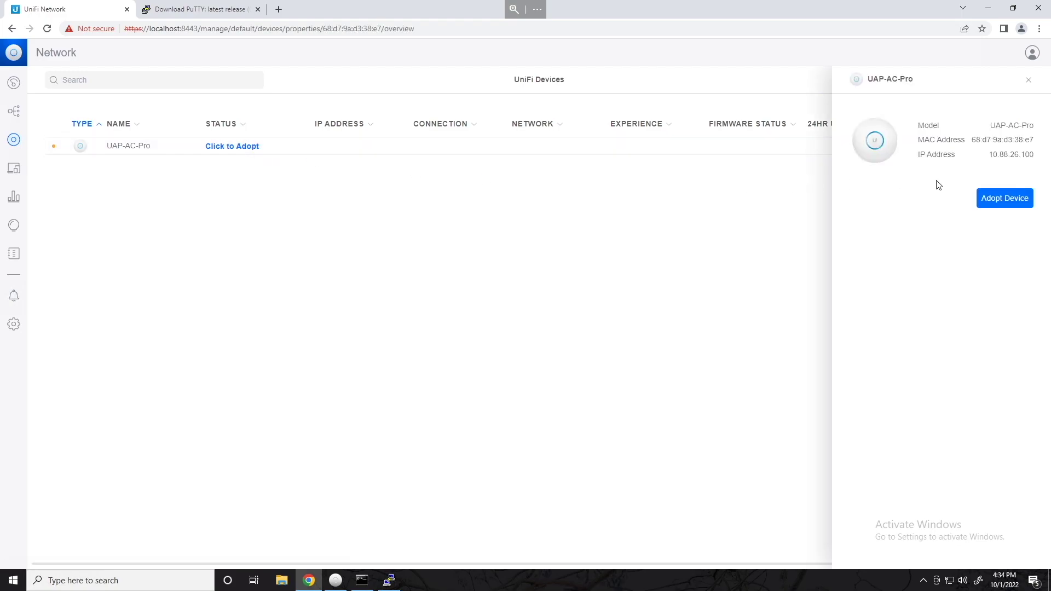
left_click(995, 203)
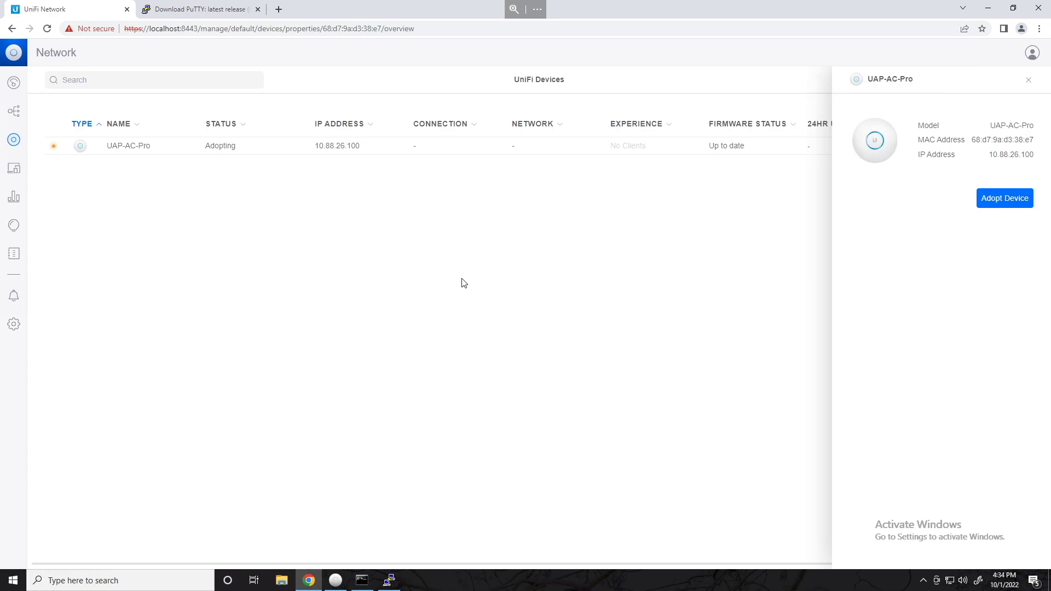
left_click(389, 580)
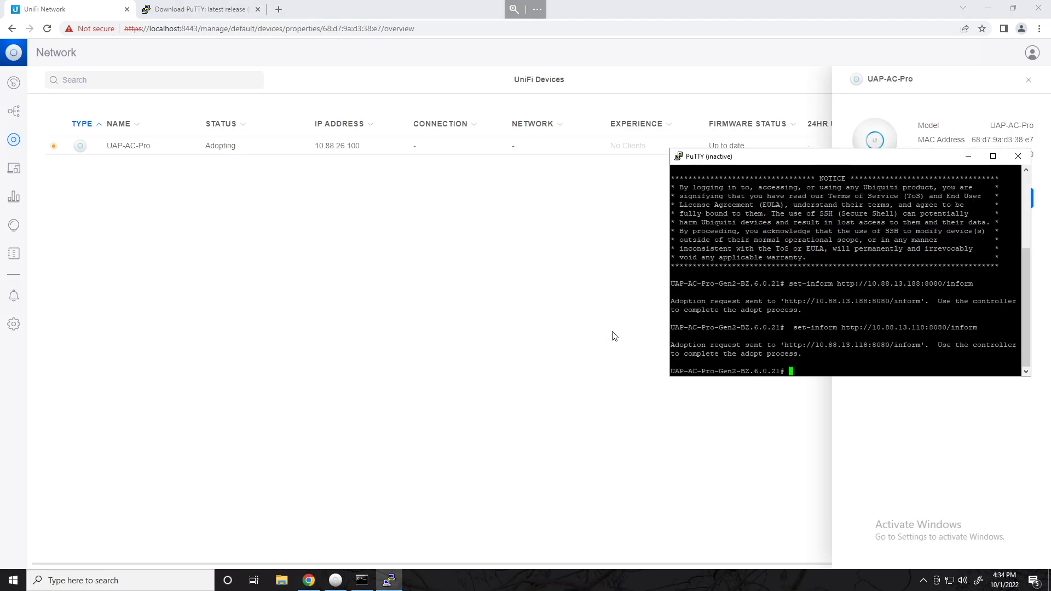
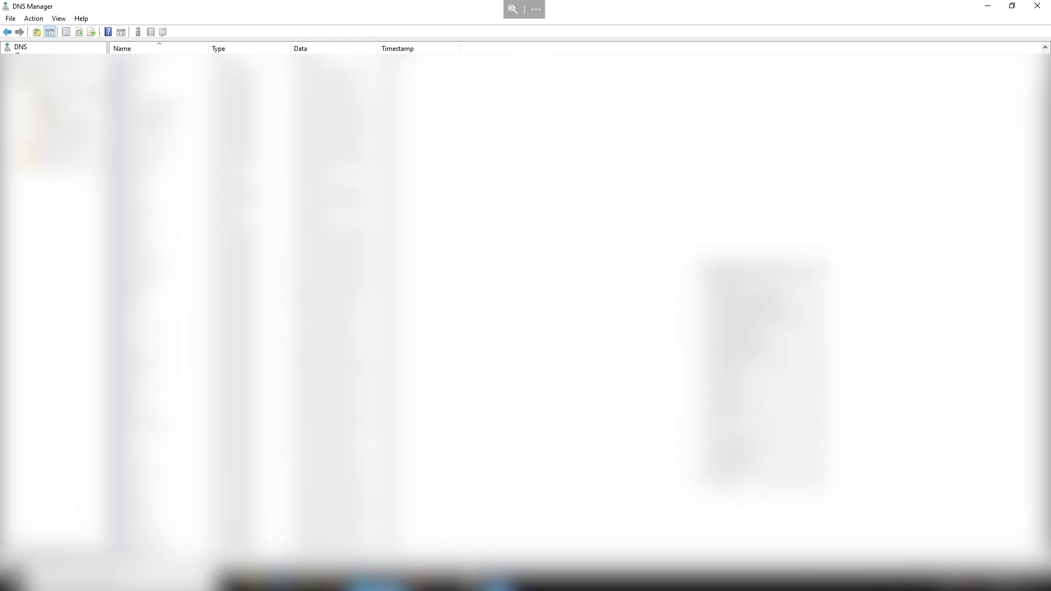
Step: Add DNS host record toasty-unifi pointing to 10.88.13.118 in the zone
left_click(718, 300)
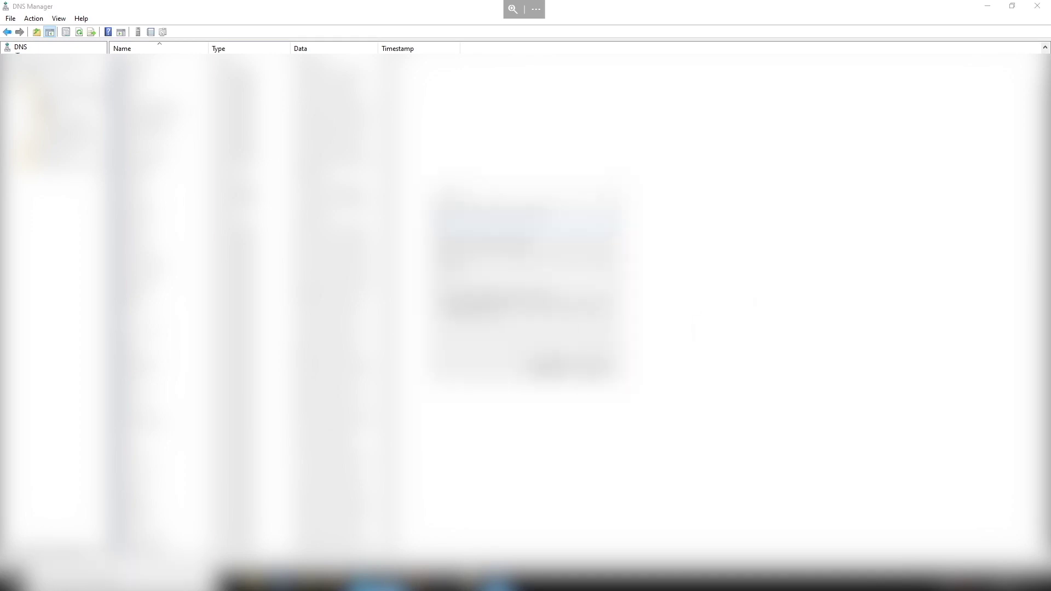
type("-")
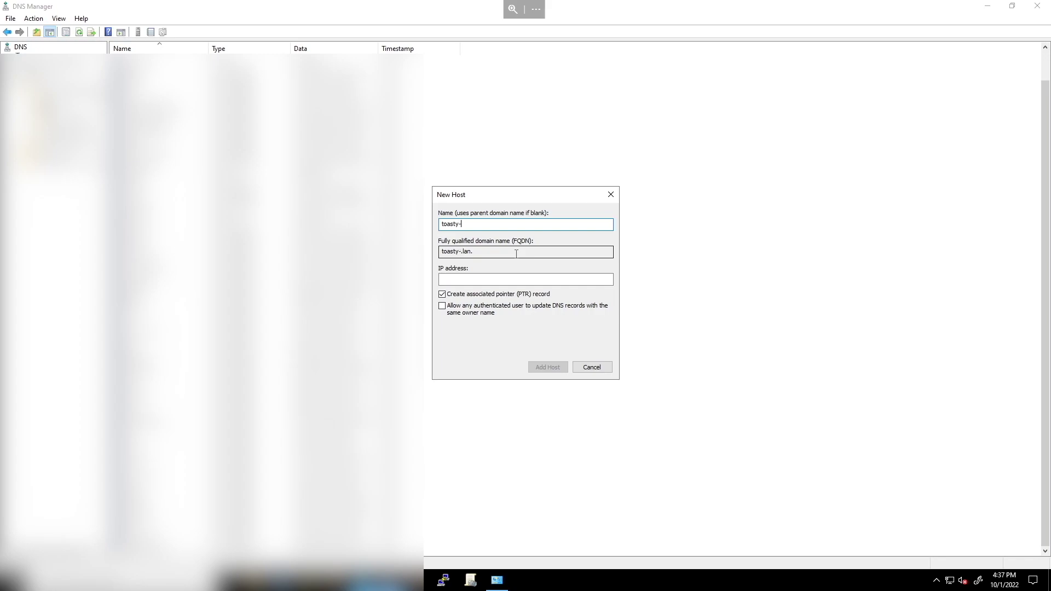
type("unifi")
left_click(483, 280)
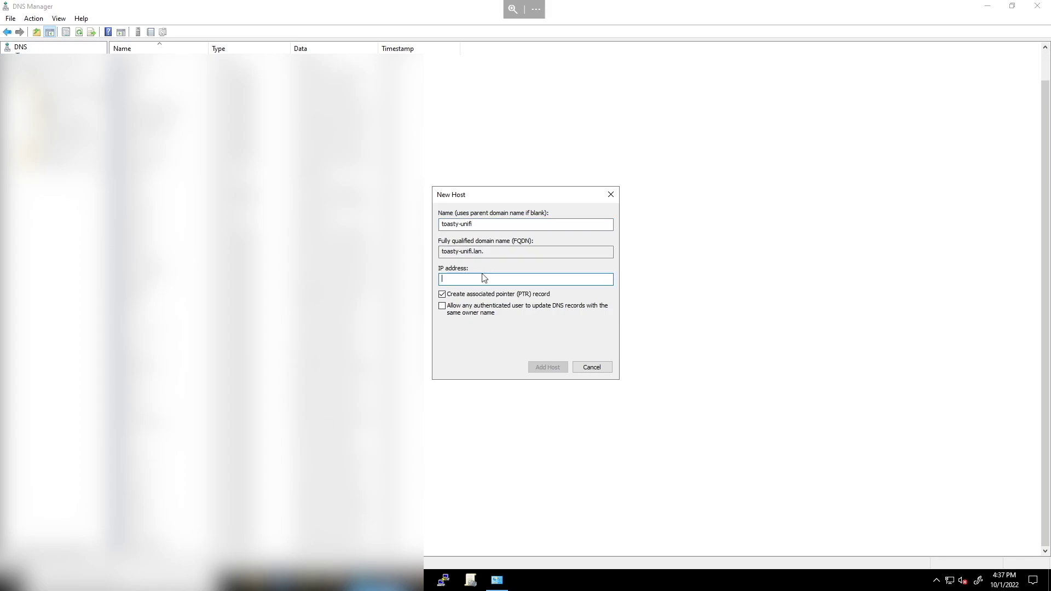
type("10.88.13.118")
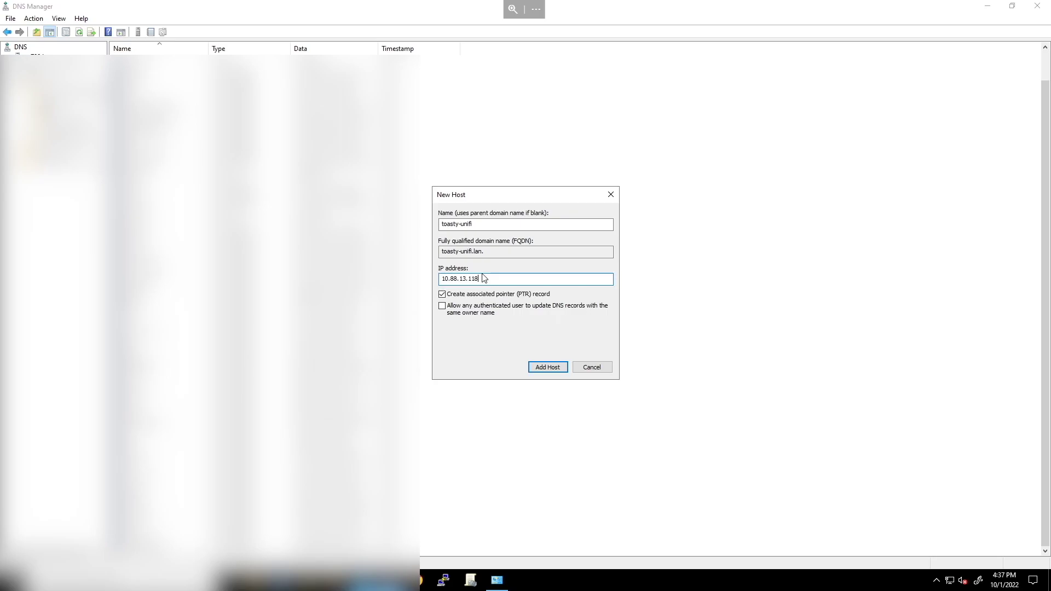
left_click(549, 367)
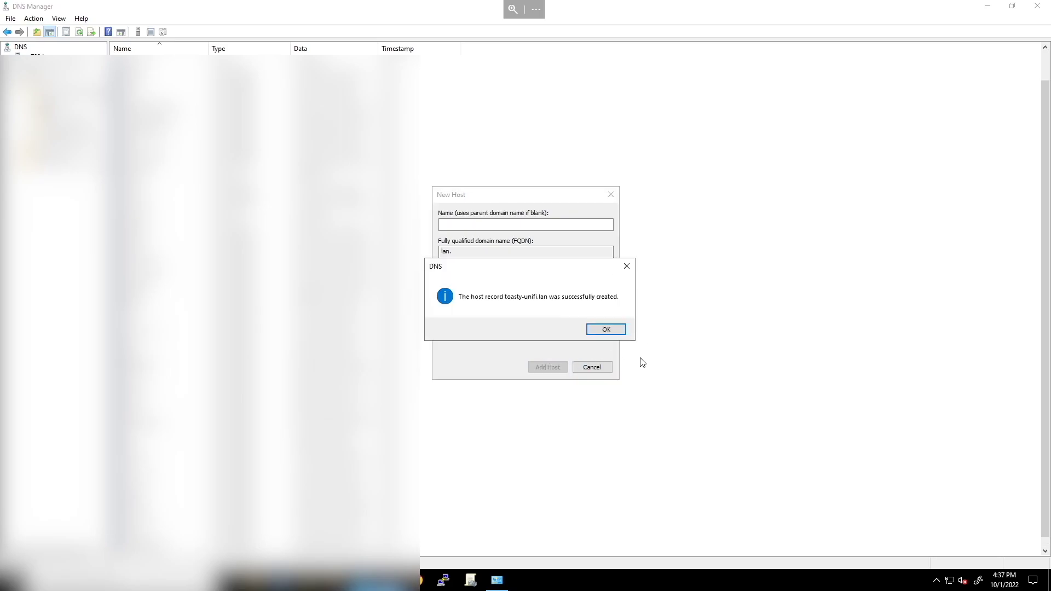
left_click(594, 330)
key("Escape")
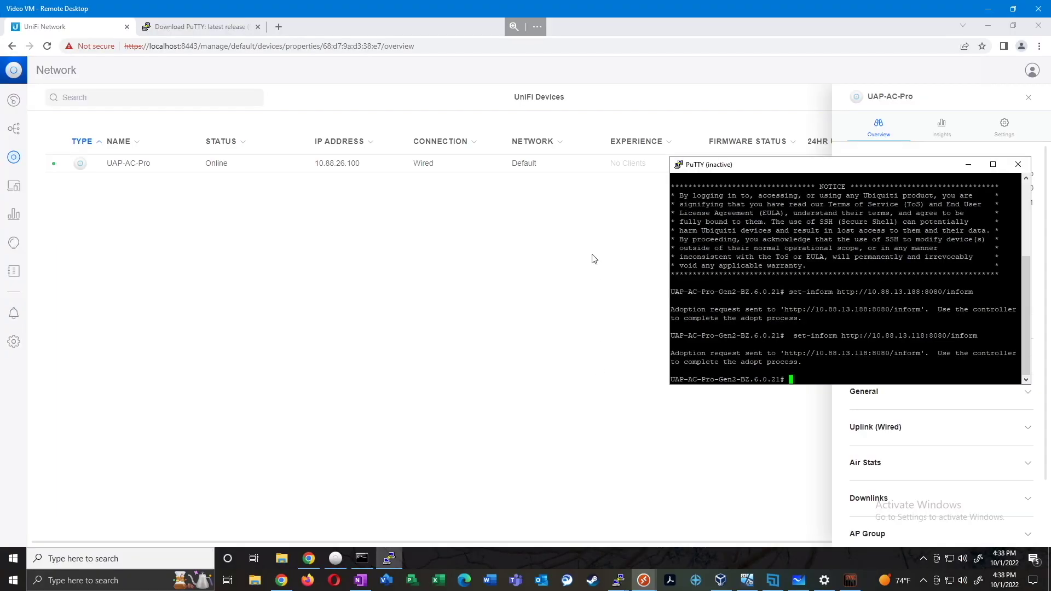
Step: In the UAP-AC-Pro settings, expand Network and review the static Configure IP option
left_click(510, 213)
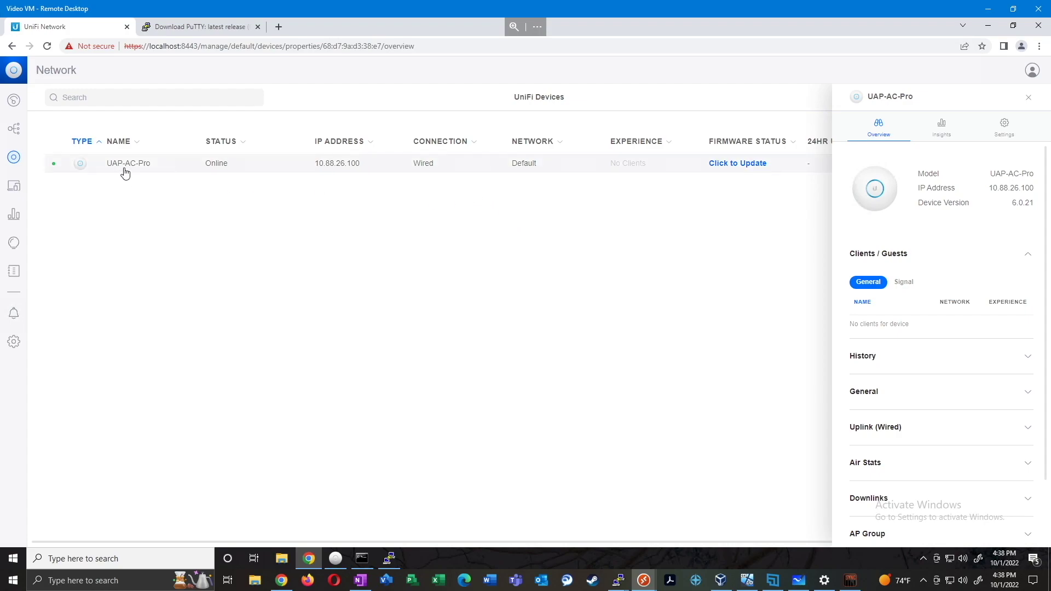
left_click(1000, 134)
scroll(891, 345, "down", 5)
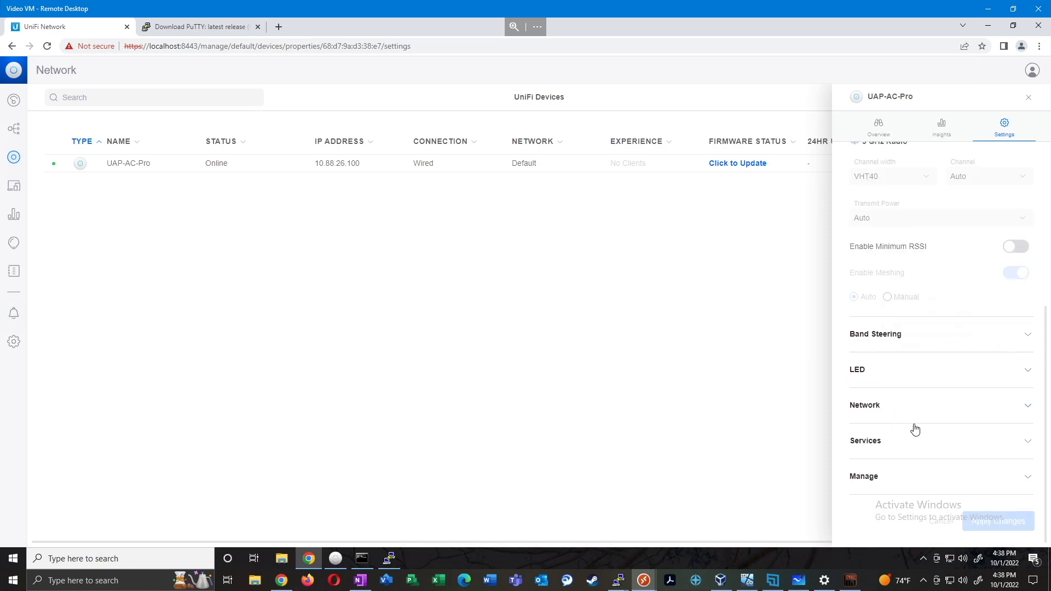
left_click(929, 412)
left_click(931, 441)
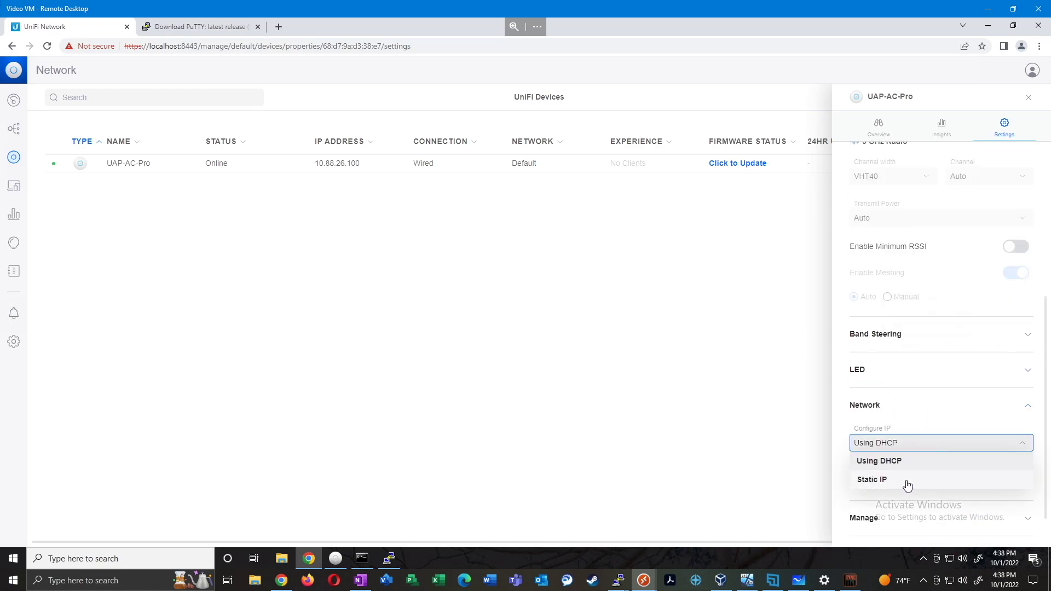
left_click(872, 482)
Step: Select the access point's IP address 10.88.26.100 on the Overview
scroll(932, 410, "down", 1)
scroll(930, 416, "down", 1)
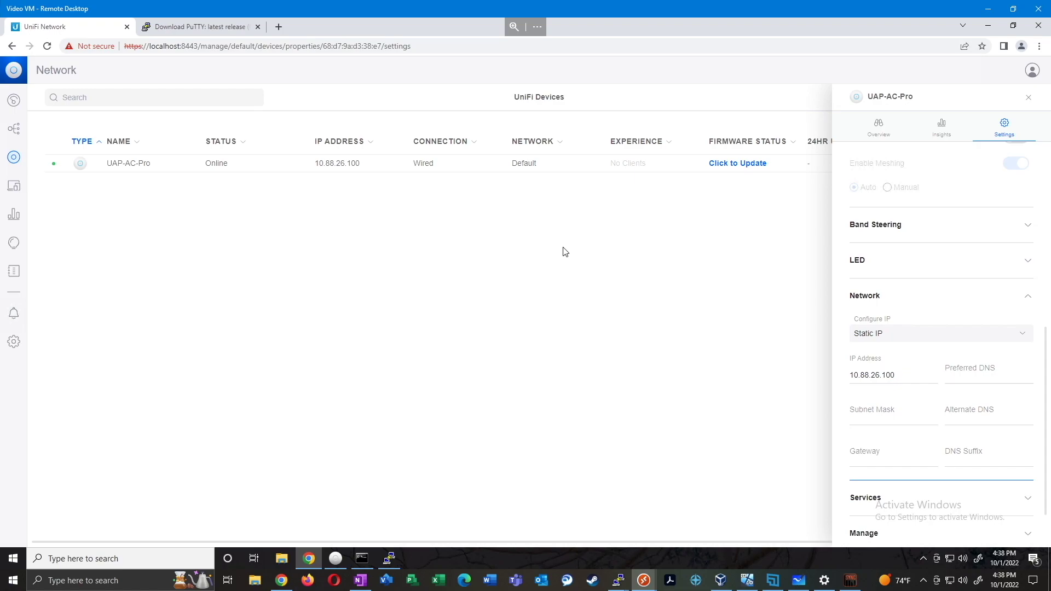
left_click_drag(357, 164, 315, 167)
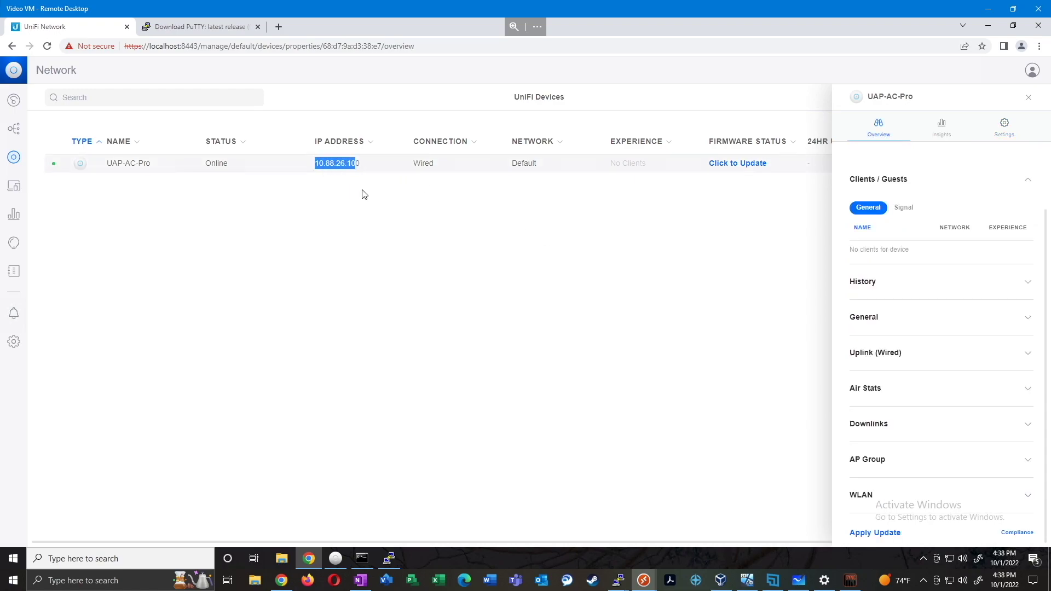
left_click(501, 197)
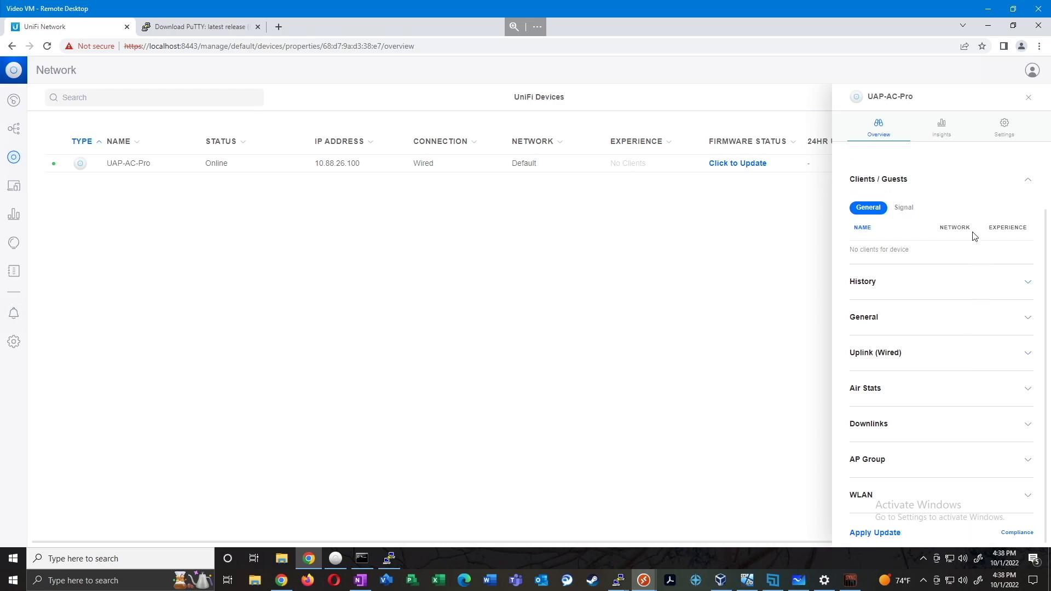
Step: Forget UAP-AC-Pro from the Manage section of its settings and confirm
left_click(1004, 126)
left_click(897, 481)
scroll(962, 443, "down", 5)
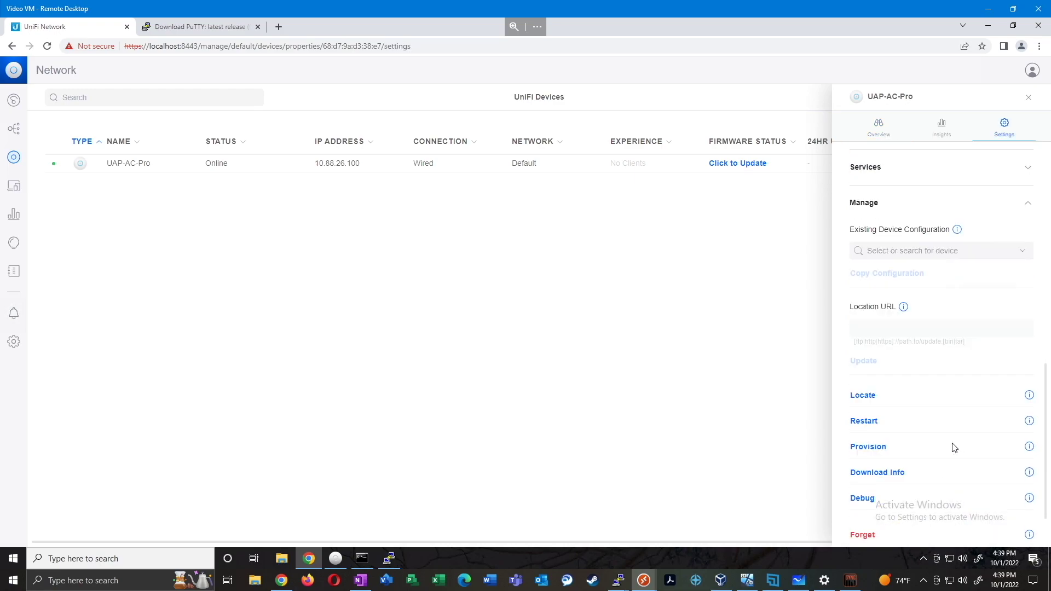
scroll(954, 448, "down", 1)
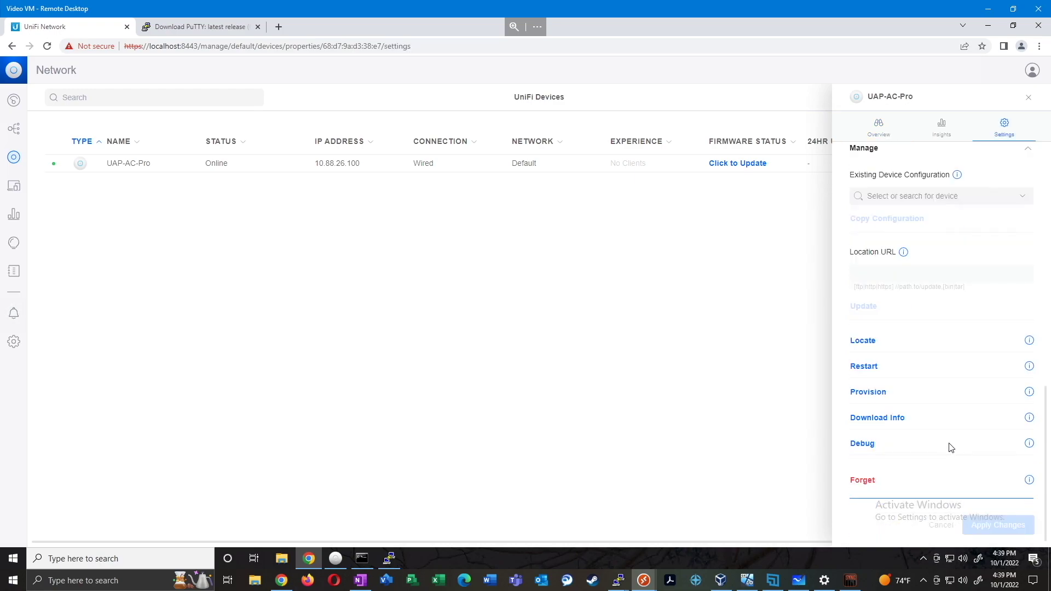
left_click(863, 481)
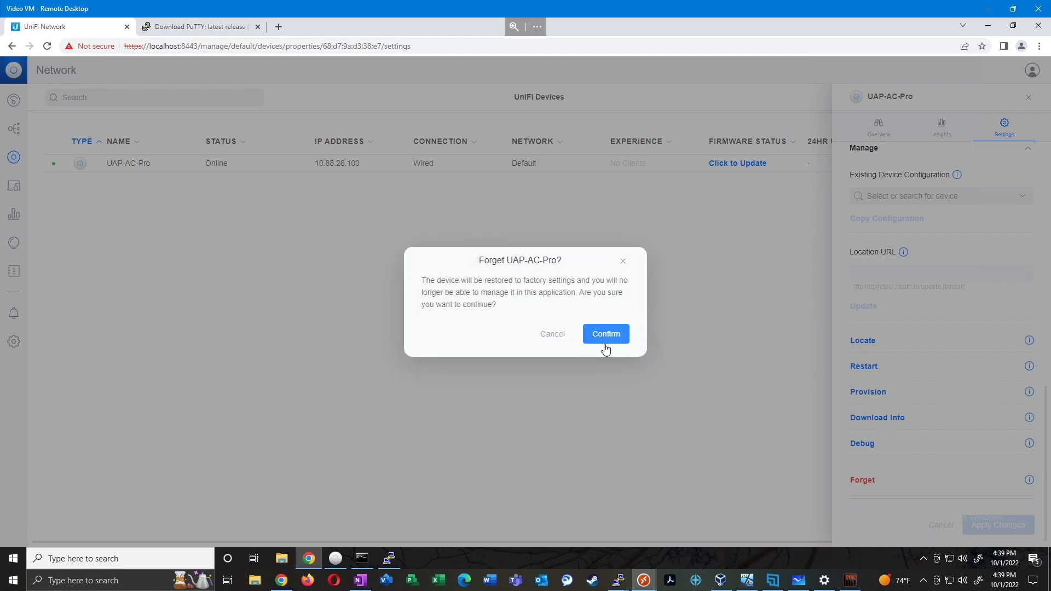
left_click(606, 335)
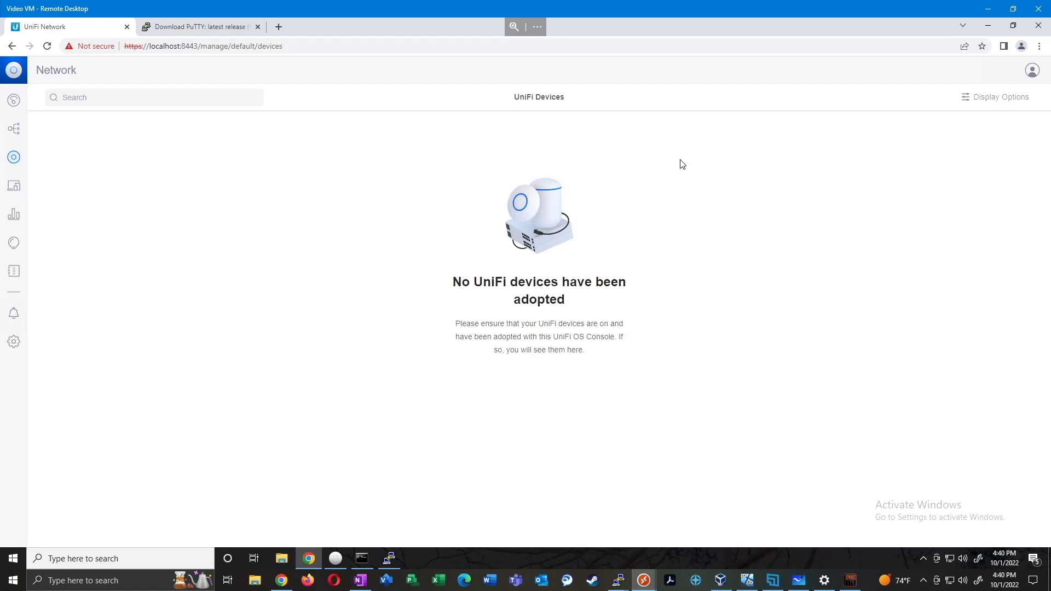
Step: Rerun ping 10.88.26.100 in Command Prompt
left_click(362, 558)
left_click(311, 242)
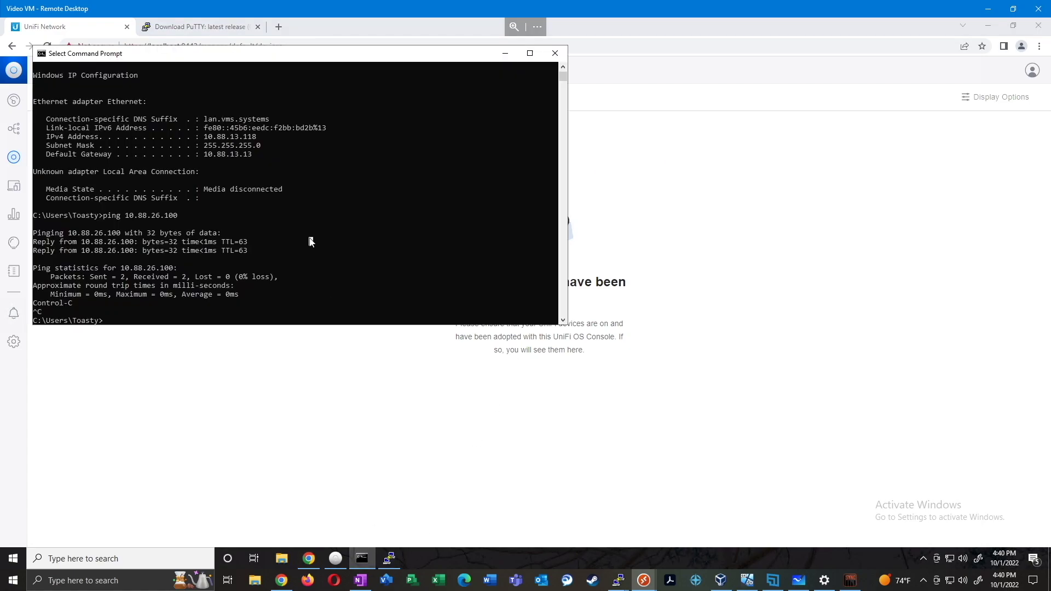
key("Up")
key("Return")
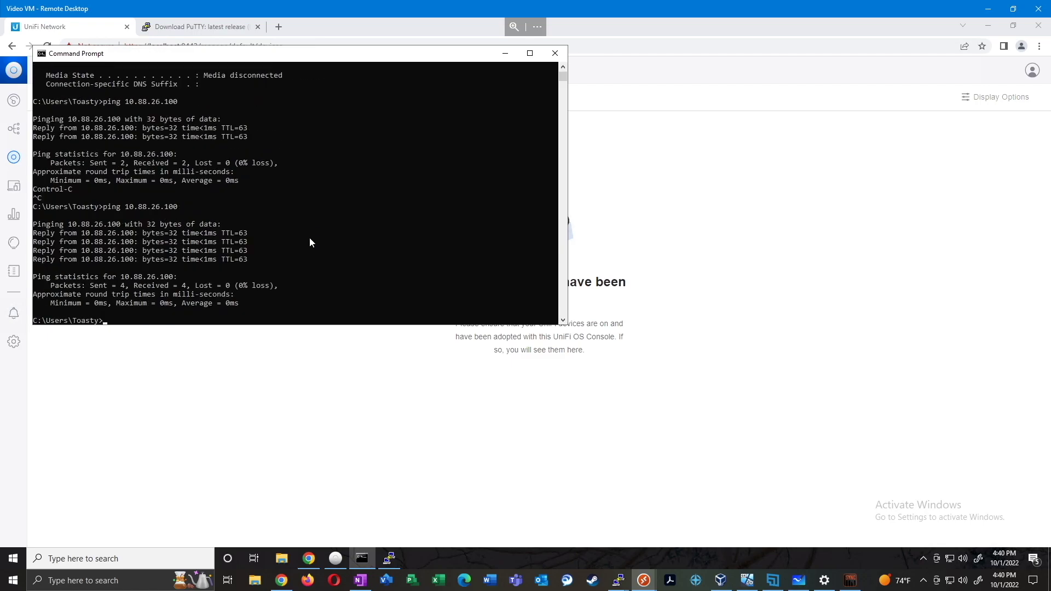
Step: Close the old PuTTY window from the taskbar
left_click(736, 207)
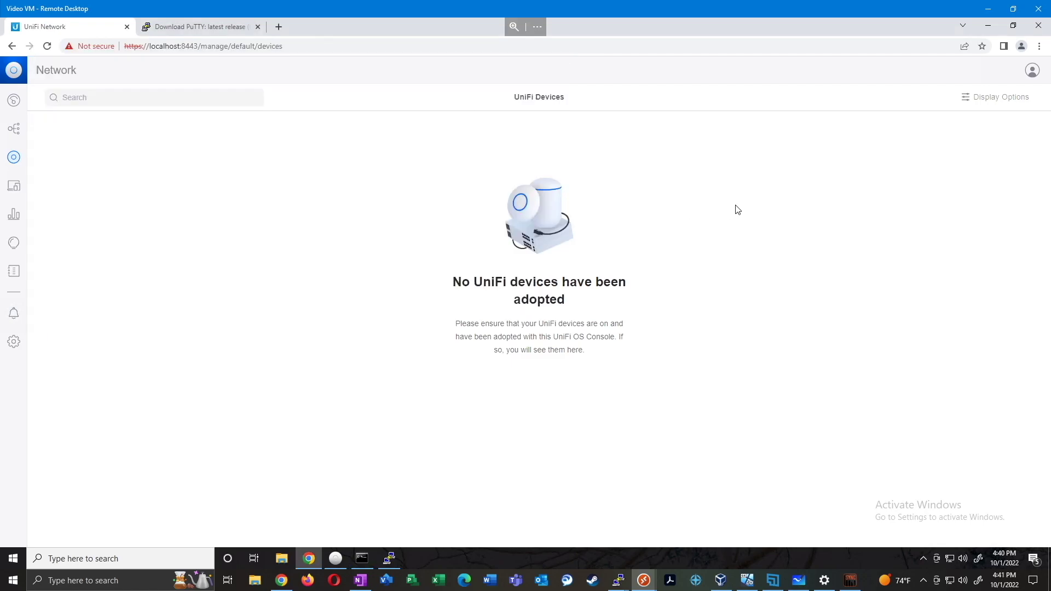
right_click(395, 558)
left_click(393, 539)
Step: Launch putty from Downloads and open an SSH session to 10.88.26.100
left_click(280, 559)
key("Return")
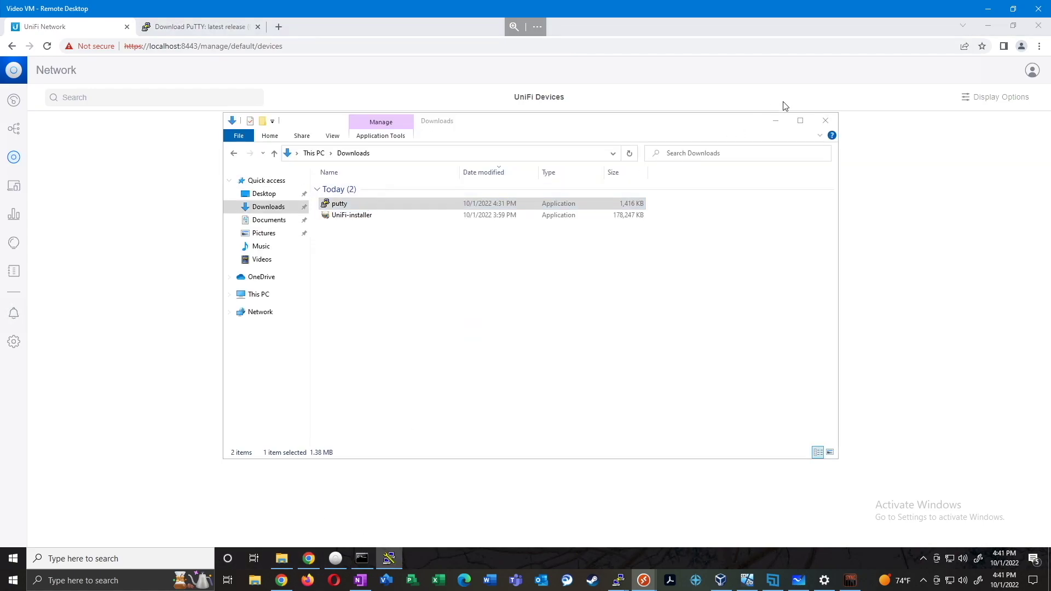
left_click(776, 121)
type("10.88.26.100")
key("Return")
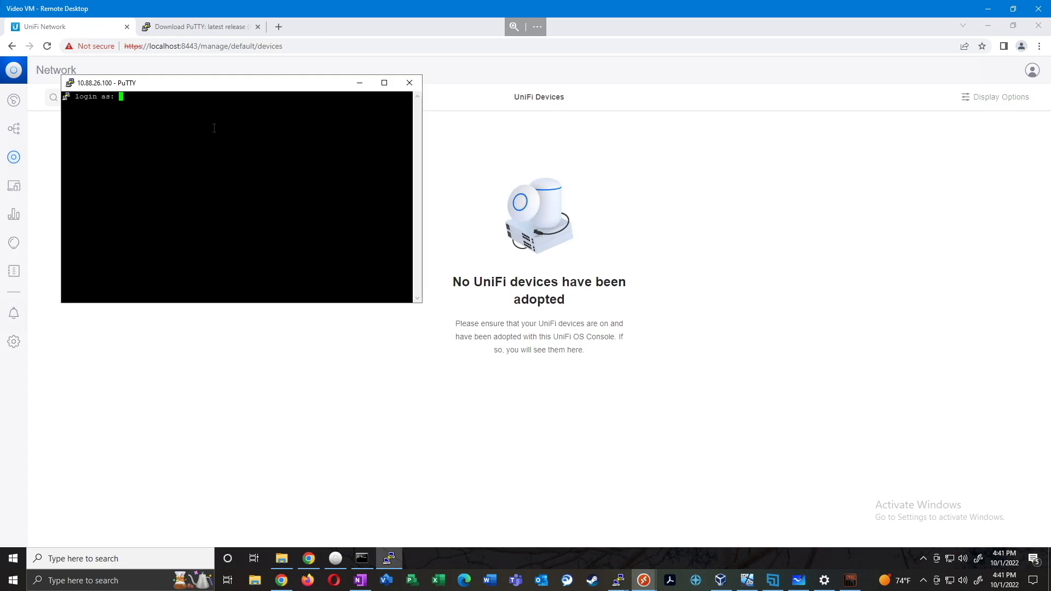
type("ubnt")
key("Return")
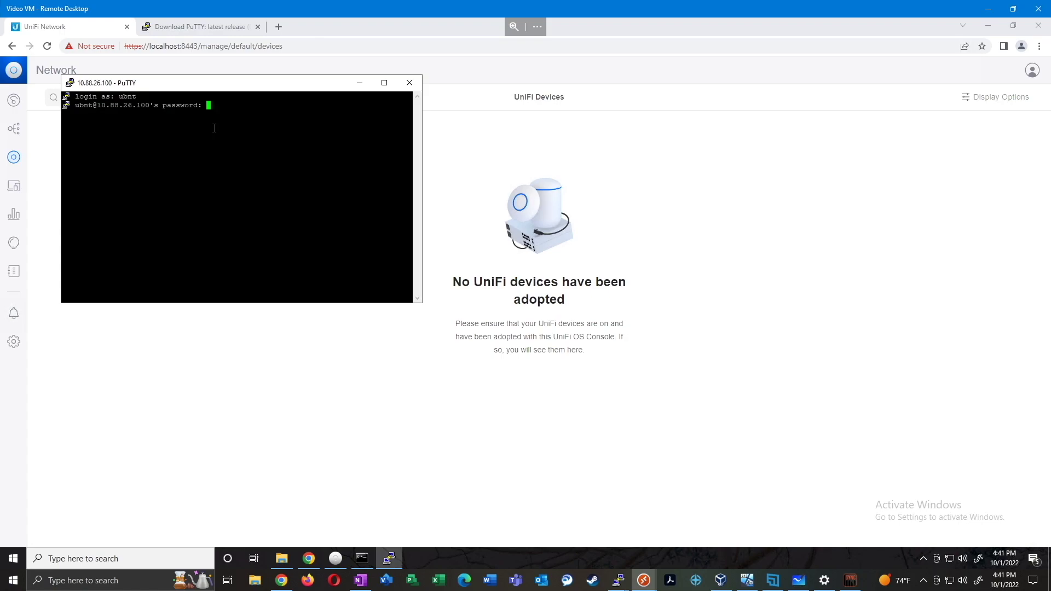
type("ubnt")
key("Return")
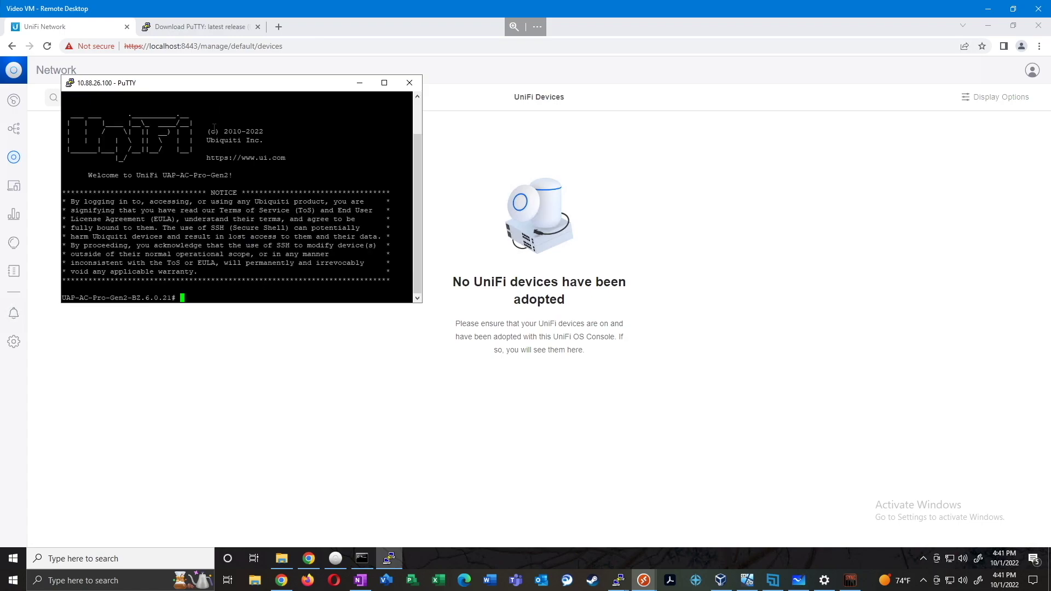
type("set-inform")
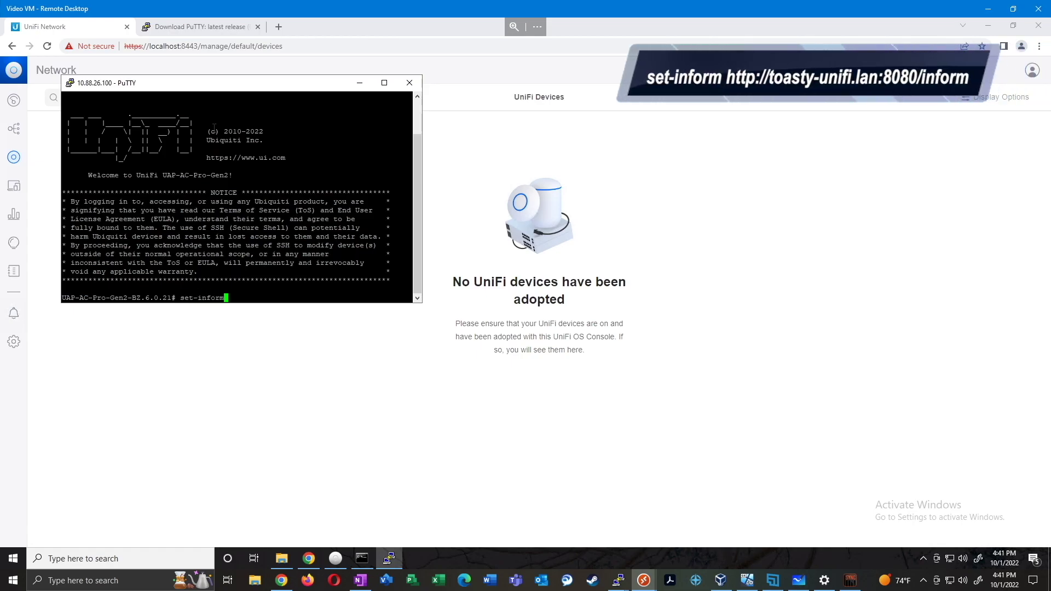
type(" http://toasty-unifi.lan:8080/inform")
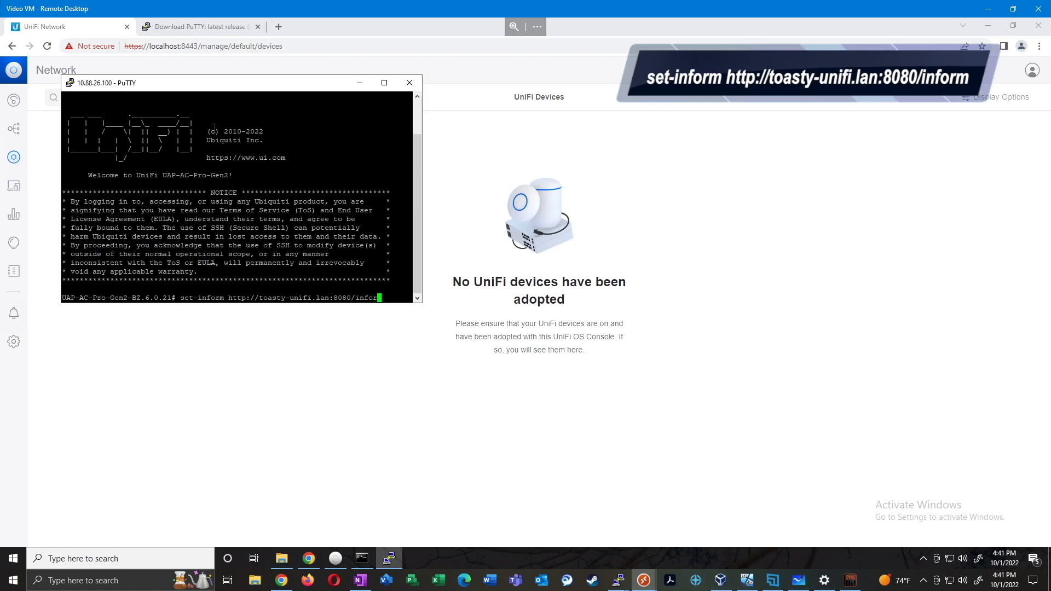
key("Return")
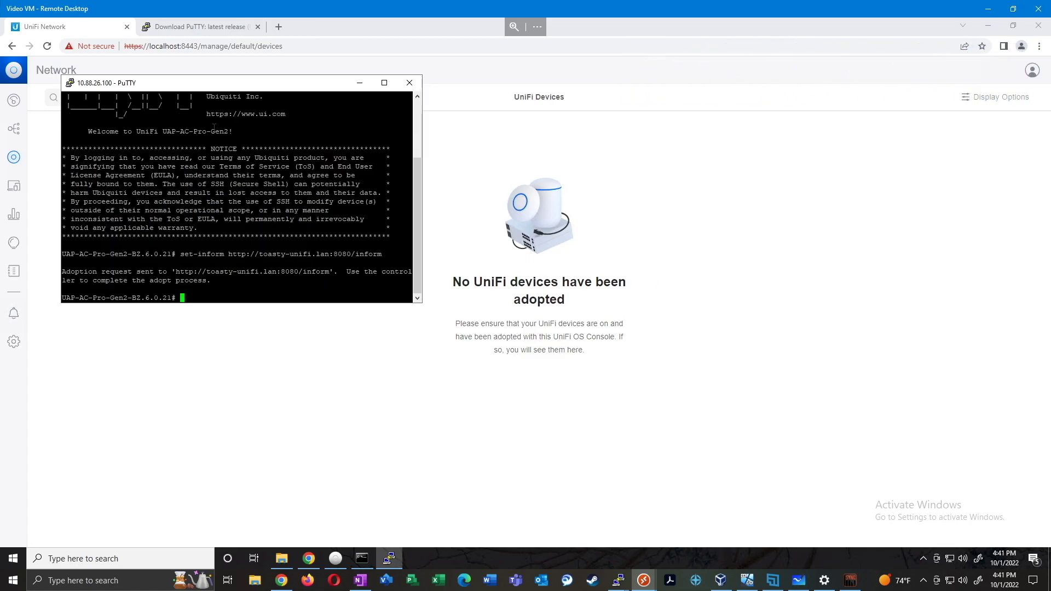
Step: Adopt the pending UAP-AC-Pro from the UniFi device list
left_click_drag(279, 89, 680, 229)
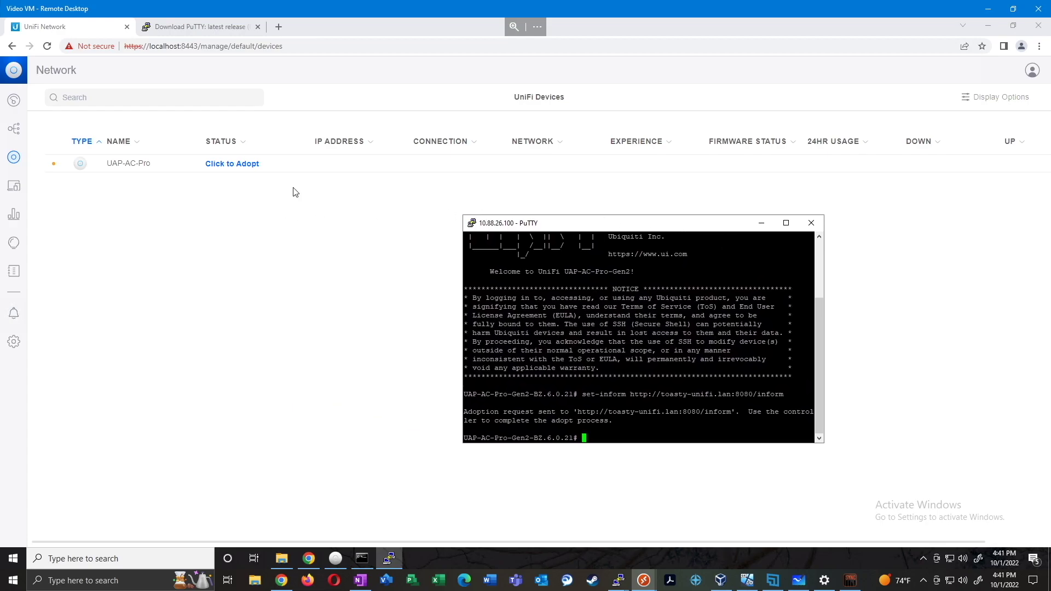
left_click(229, 167)
left_click(229, 165)
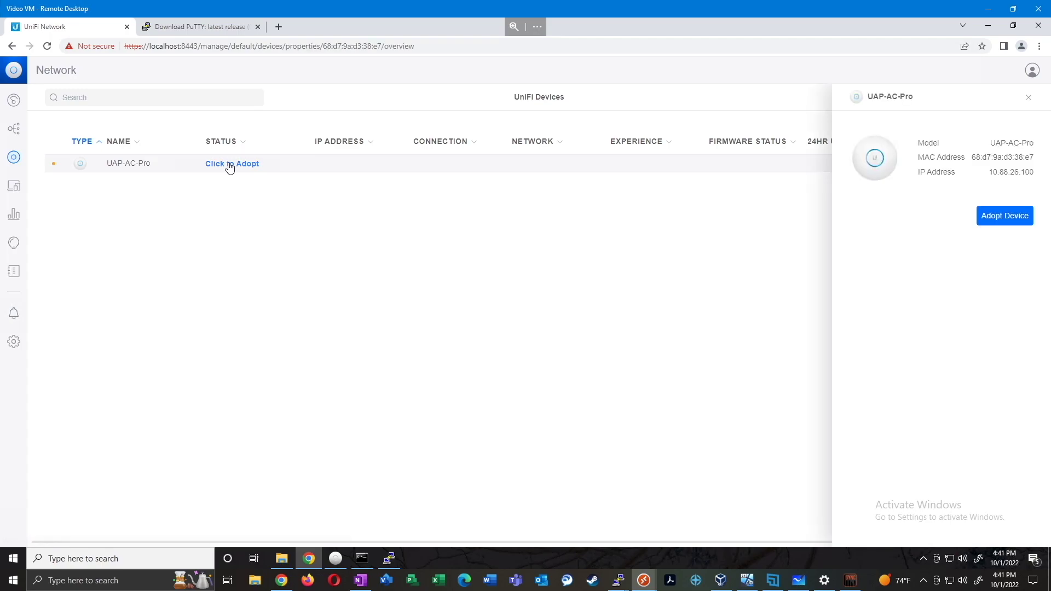
left_click(1007, 214)
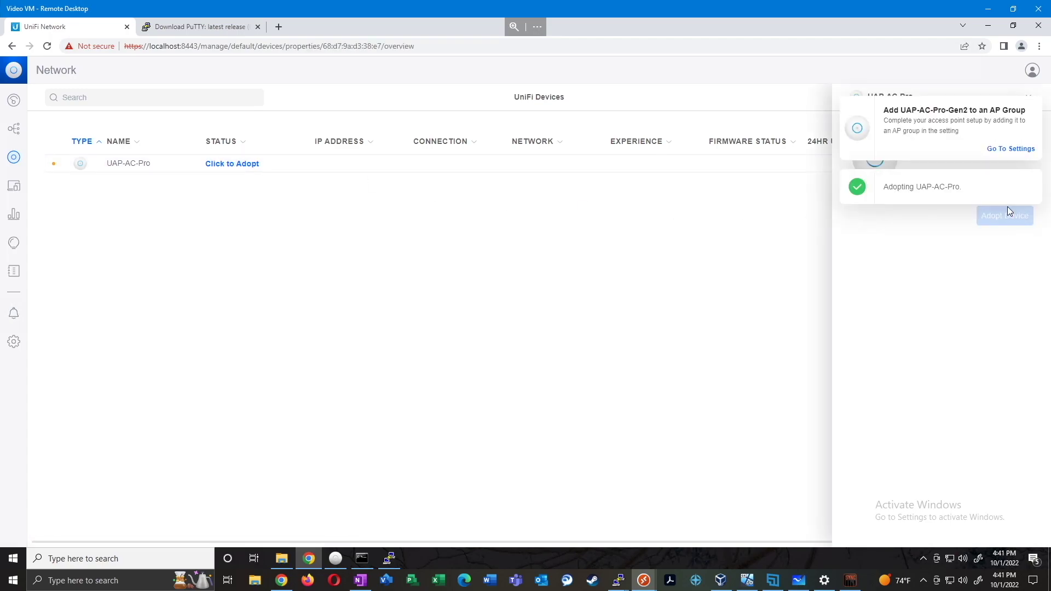
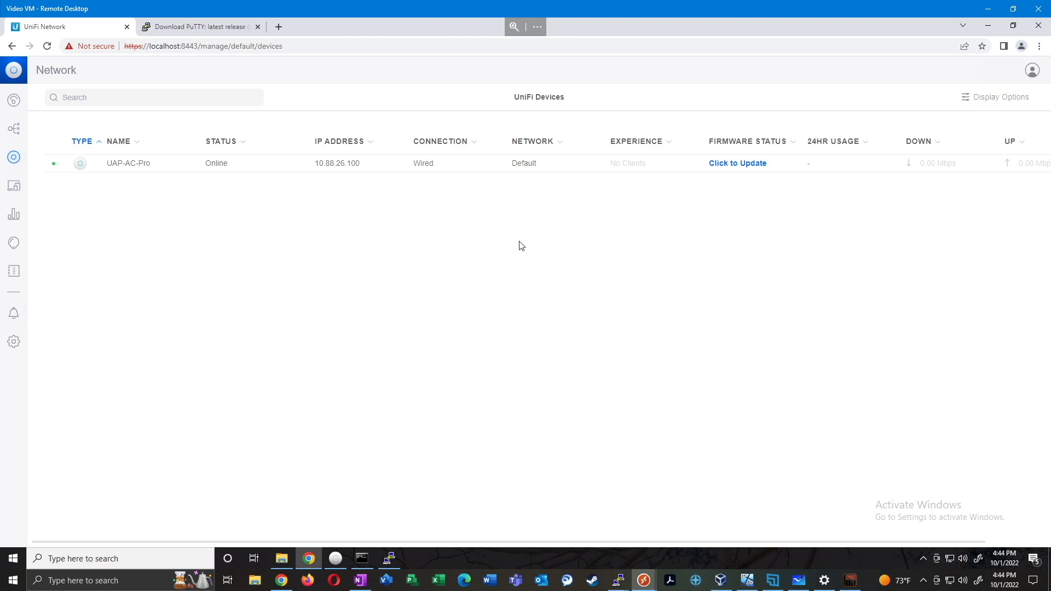
Step: Forget the UAP-AC-Pro access point so no devices remain adopted, then open Settings
left_click(228, 168)
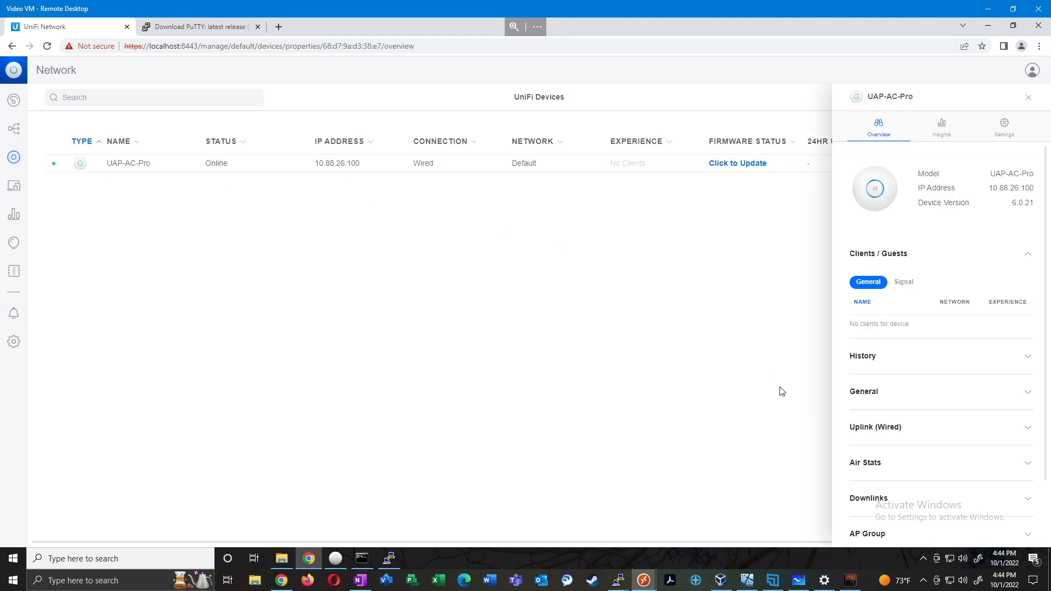
left_click(1005, 126)
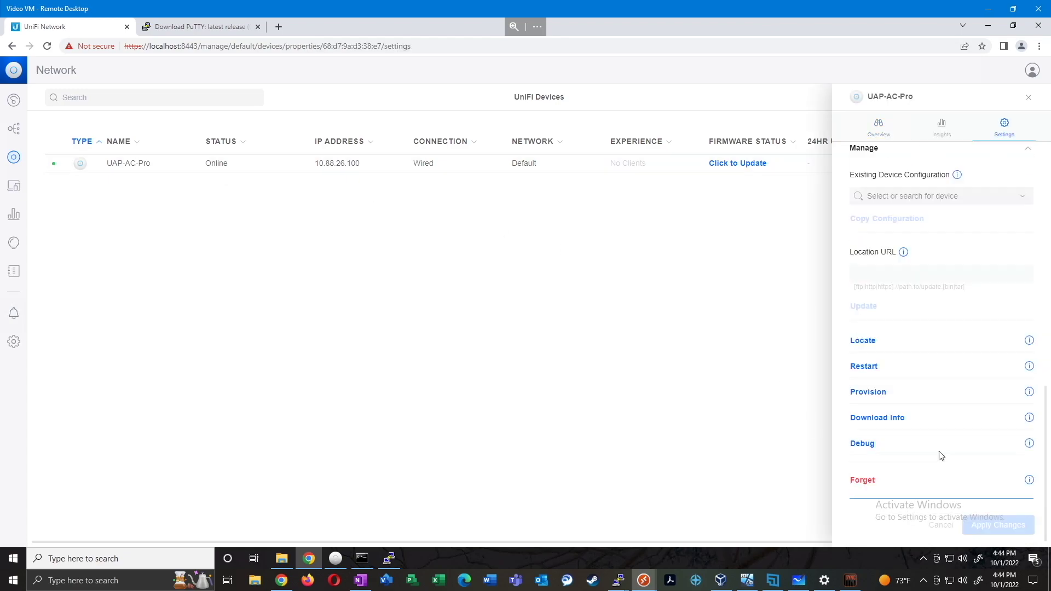
left_click(862, 477)
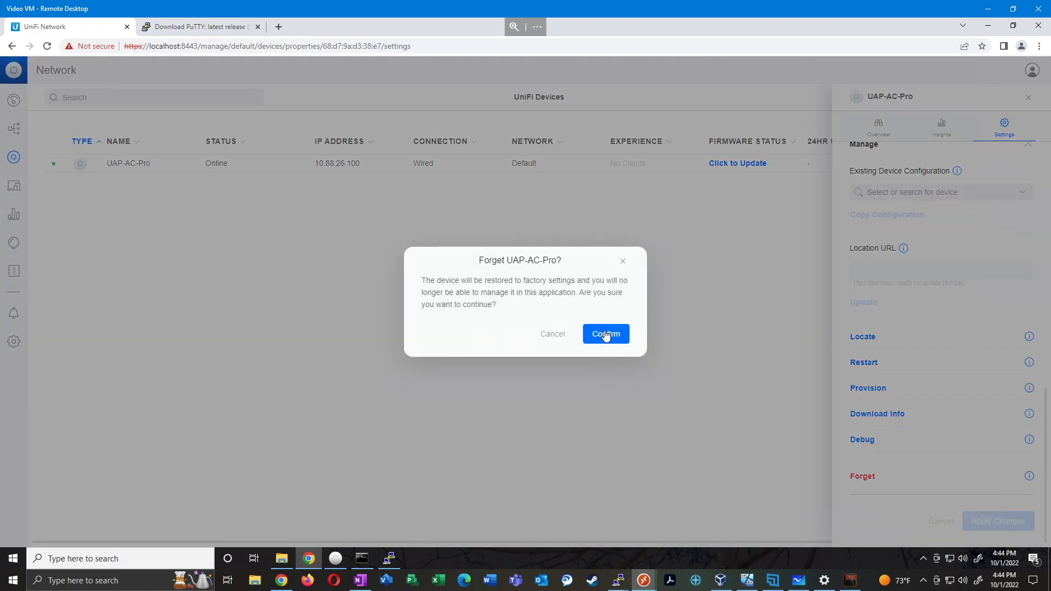
left_click(606, 334)
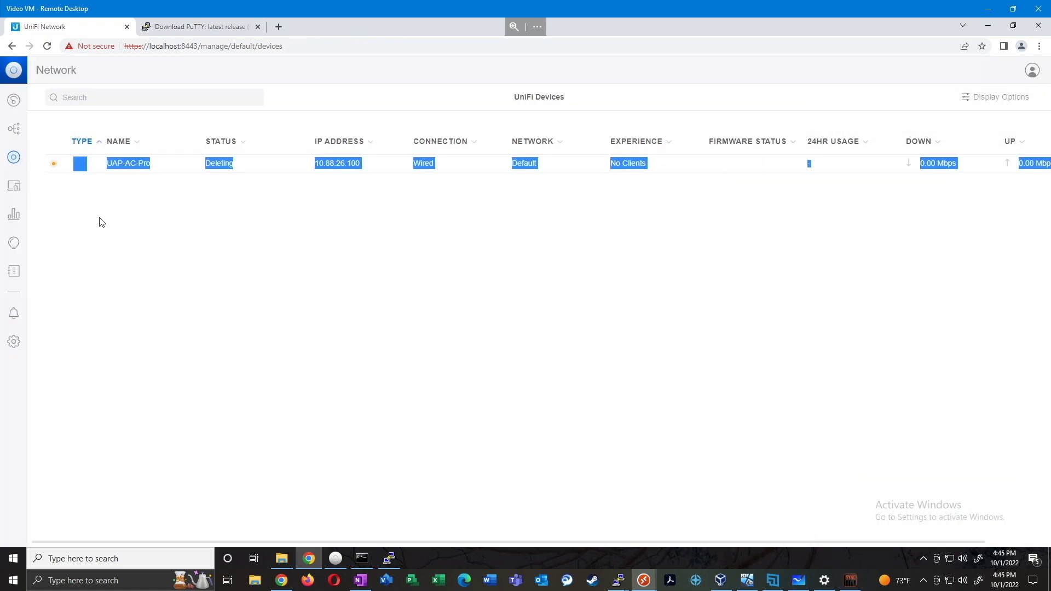
left_click(15, 343)
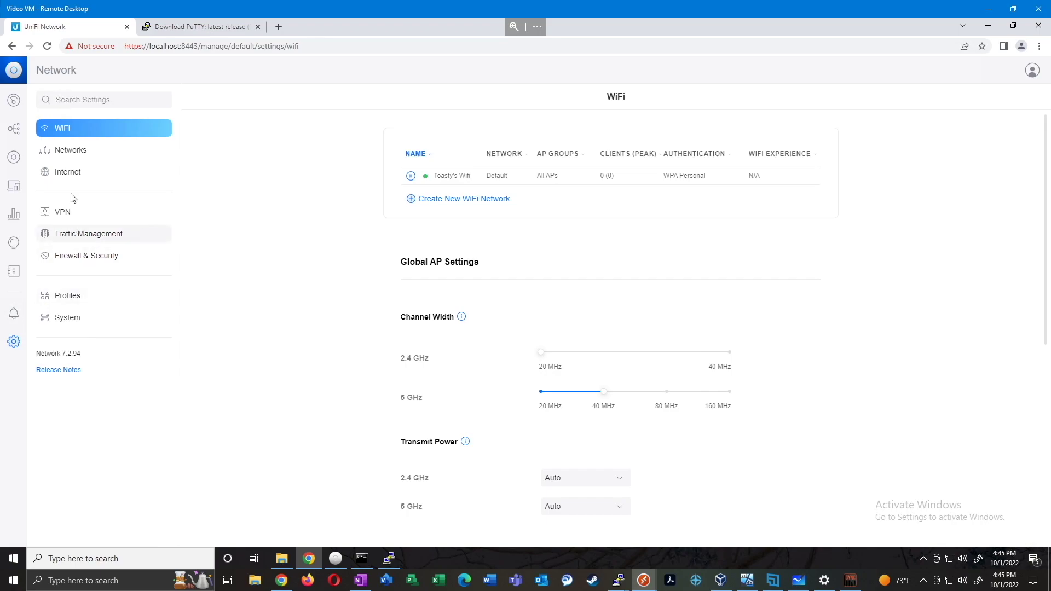
Step: Set the Default network to Manual with Option 43 host 10.88.13.118, and apply changes
left_click(70, 152)
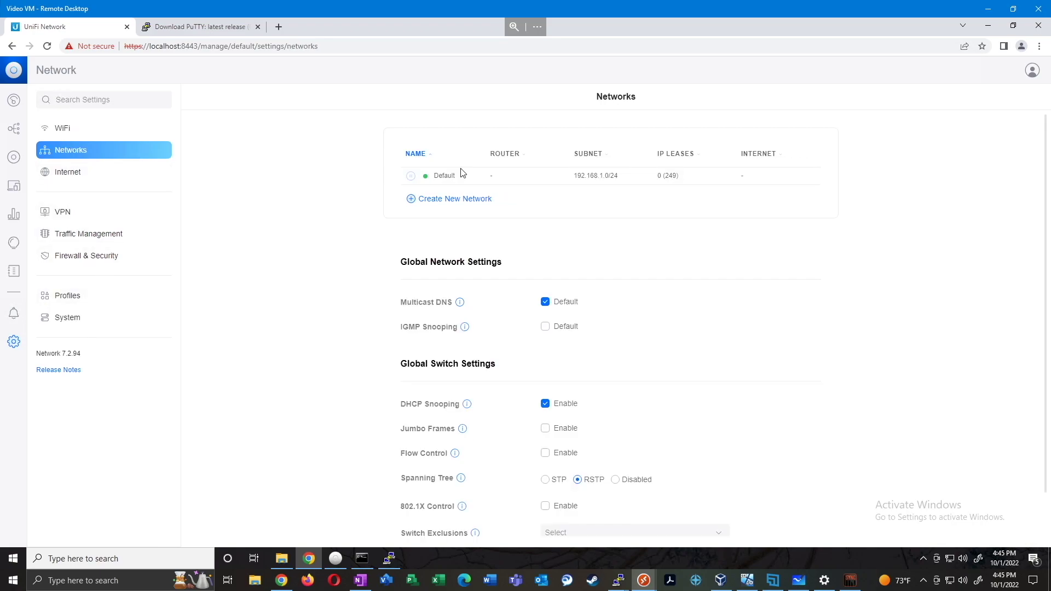
left_click(496, 175)
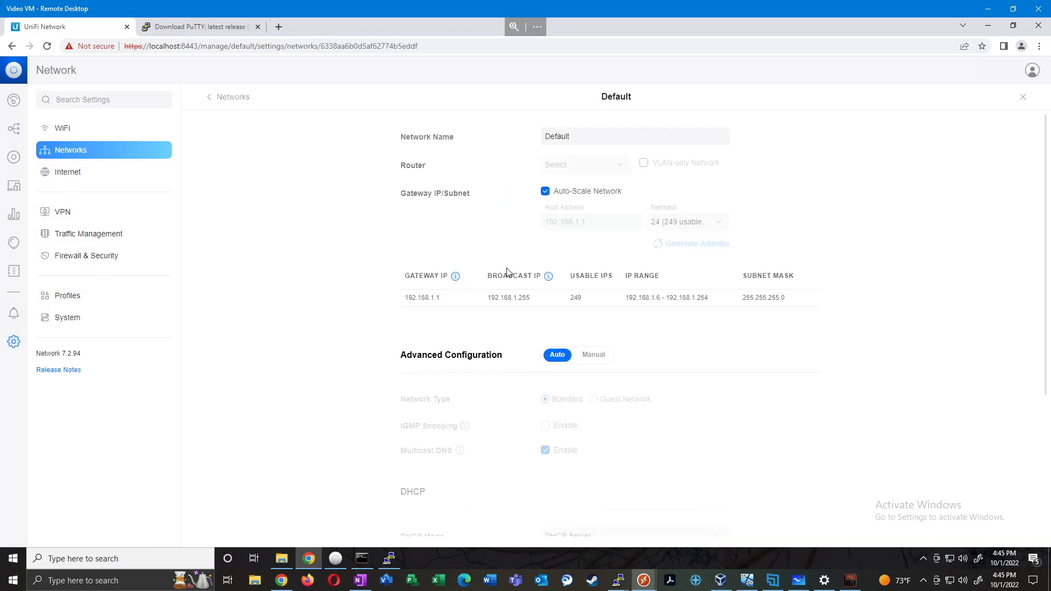
scroll(581, 227, "down", 1)
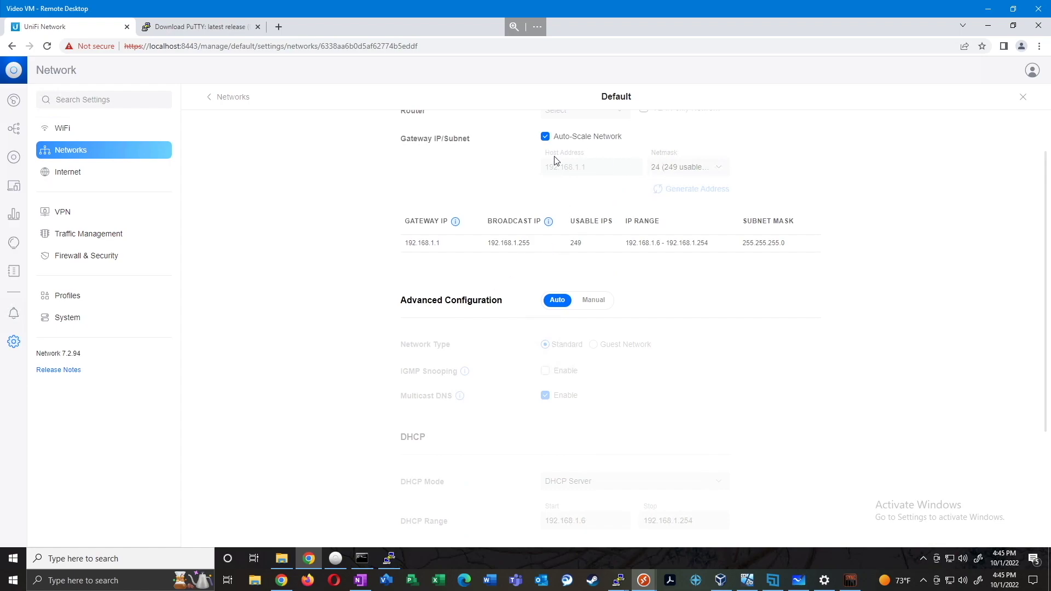
left_click(593, 302)
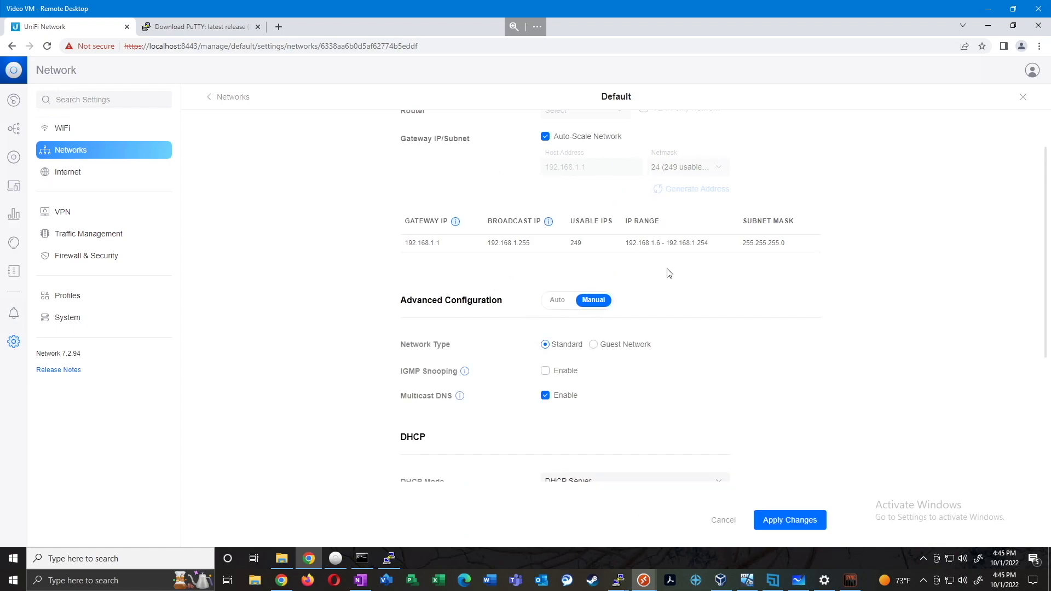
scroll(721, 288, "down", 4)
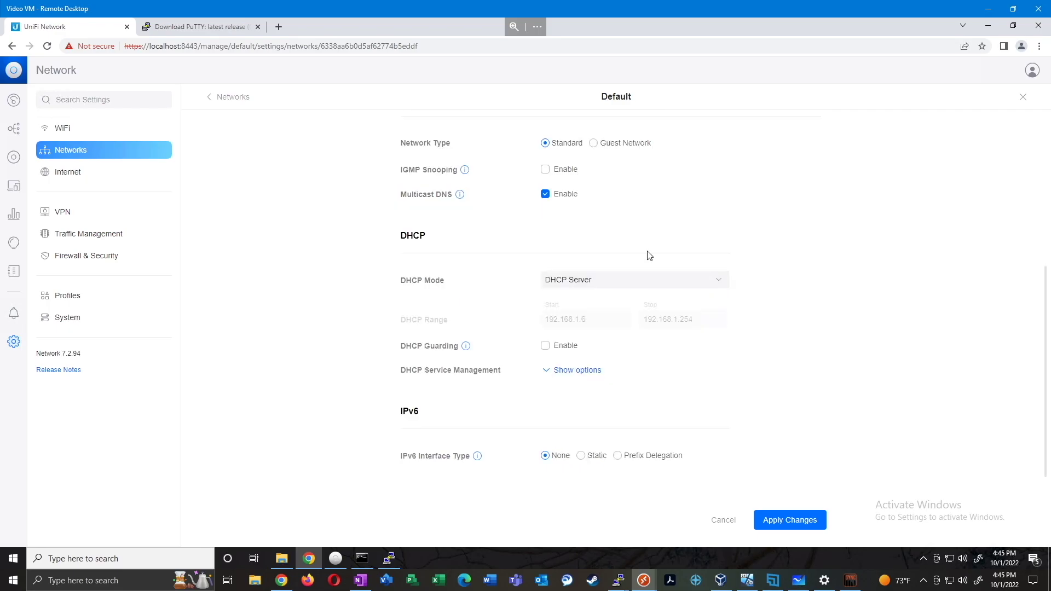
left_click(549, 370)
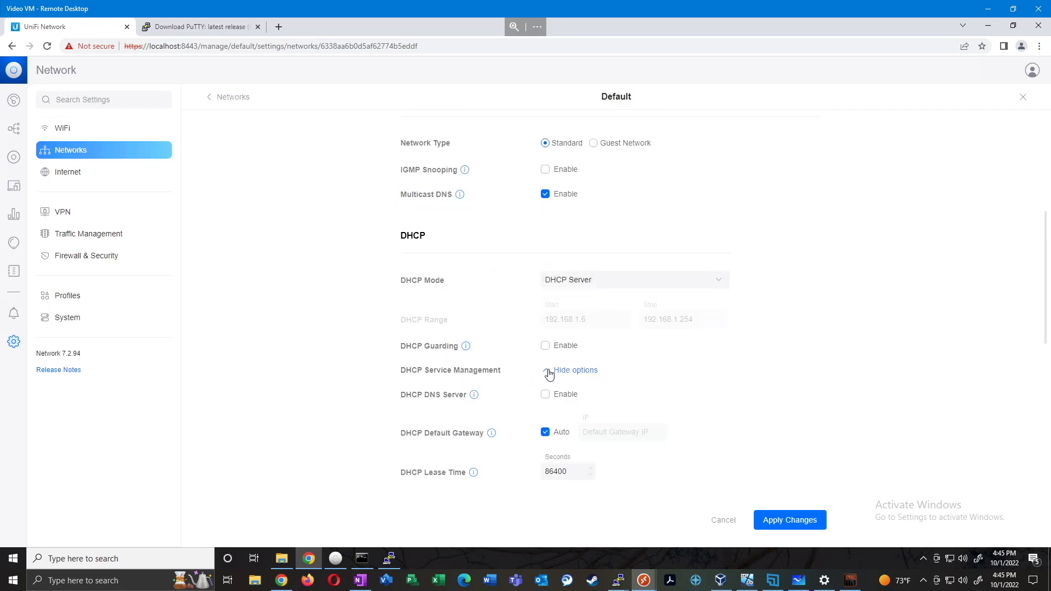
scroll(549, 373, "down", 1)
scroll(549, 367, "down", 4)
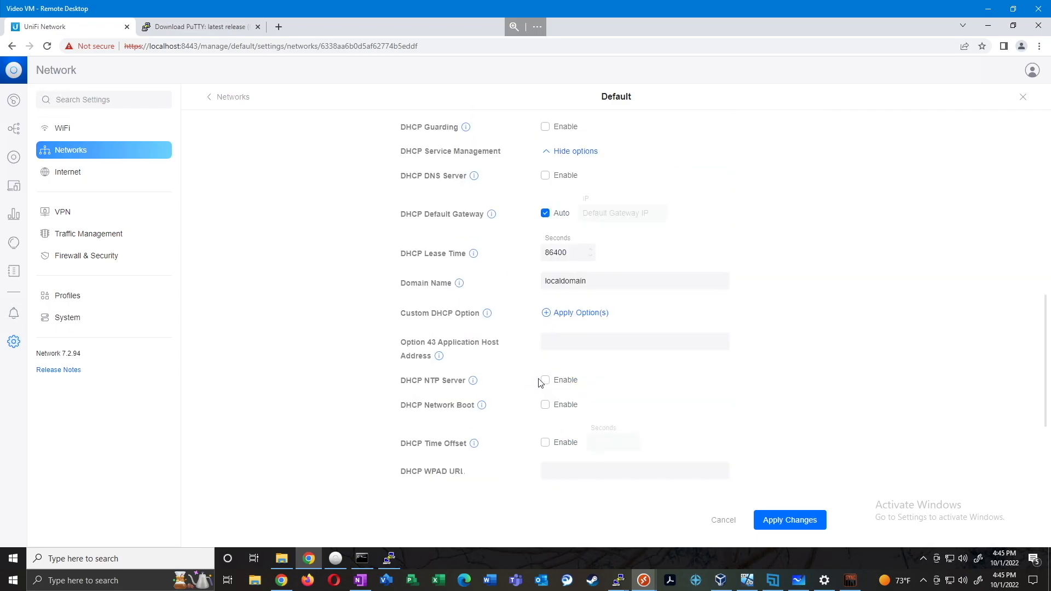
left_click(556, 289)
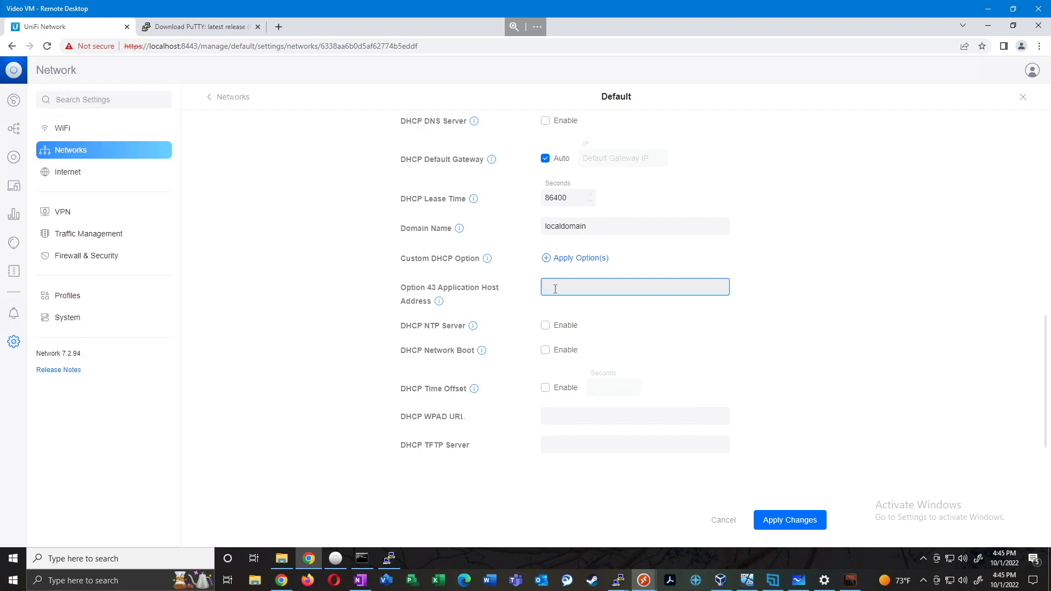
type("10.88.13.118")
left_click(798, 520)
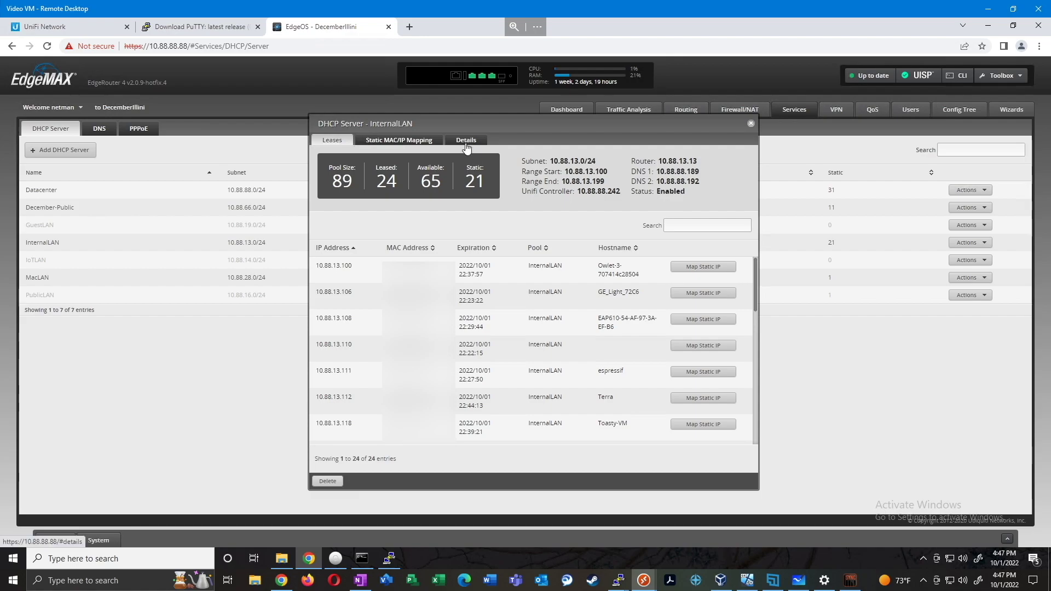
Step: Read InternalLAN's Unifi Controller address 10.88.88.242, close the details, and switch to the DHCP session
left_click(467, 140)
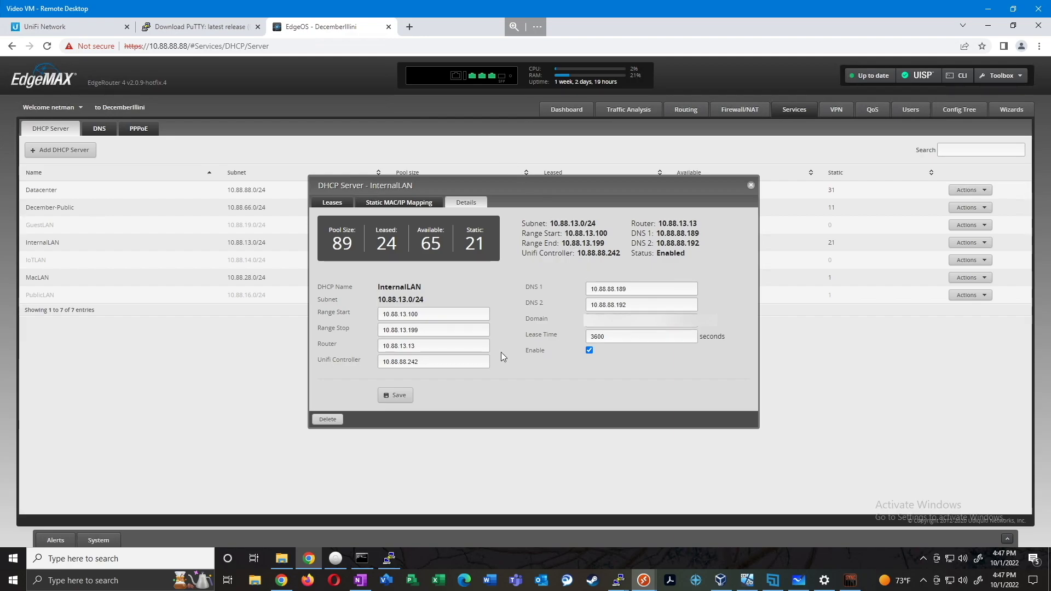
left_click_drag(422, 363, 323, 370)
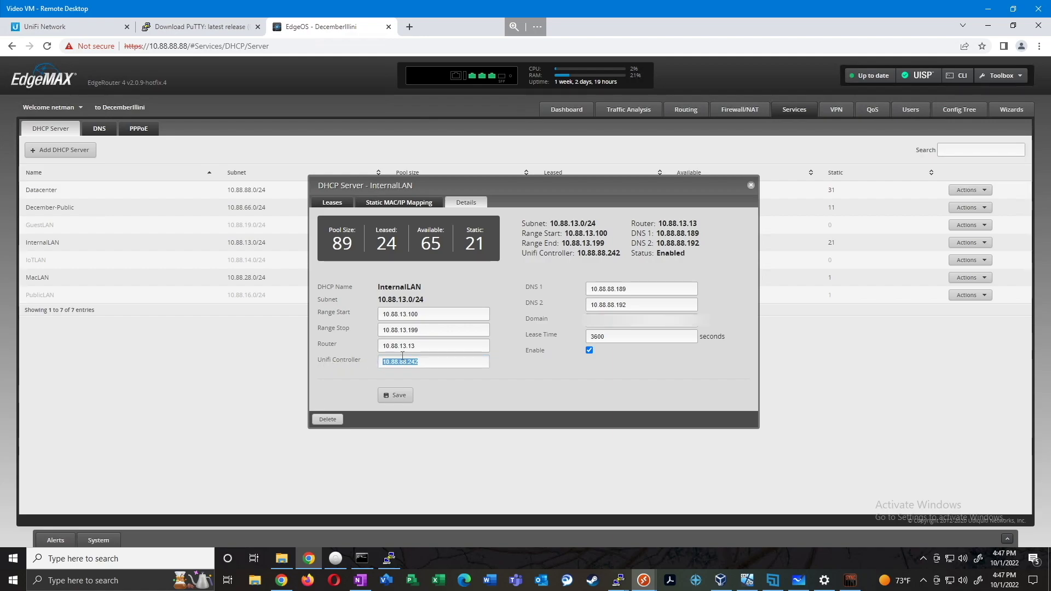
left_click(422, 365)
left_click_drag(422, 362, 354, 366)
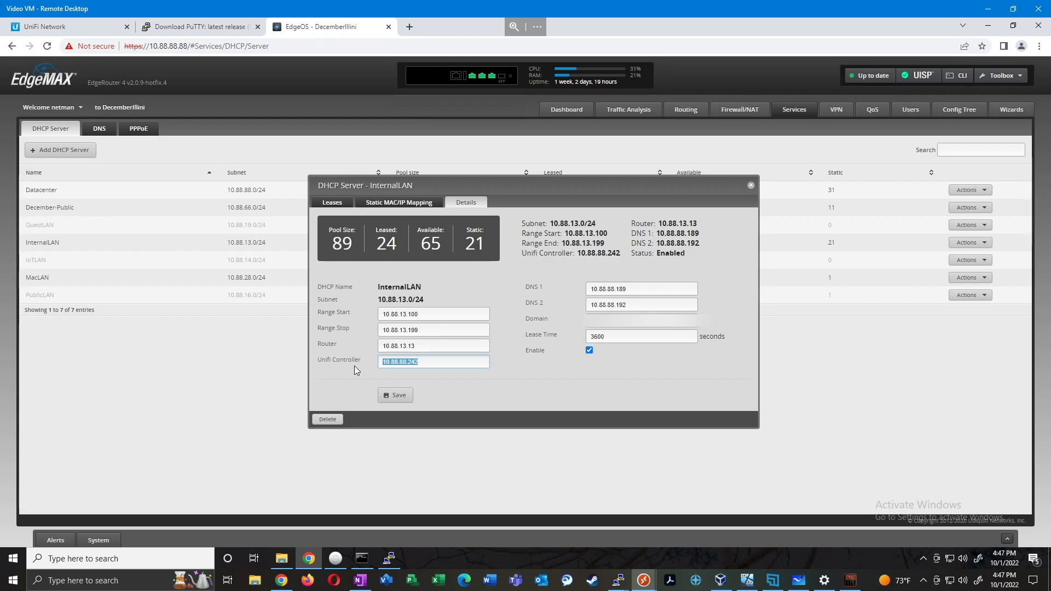
left_click(750, 186)
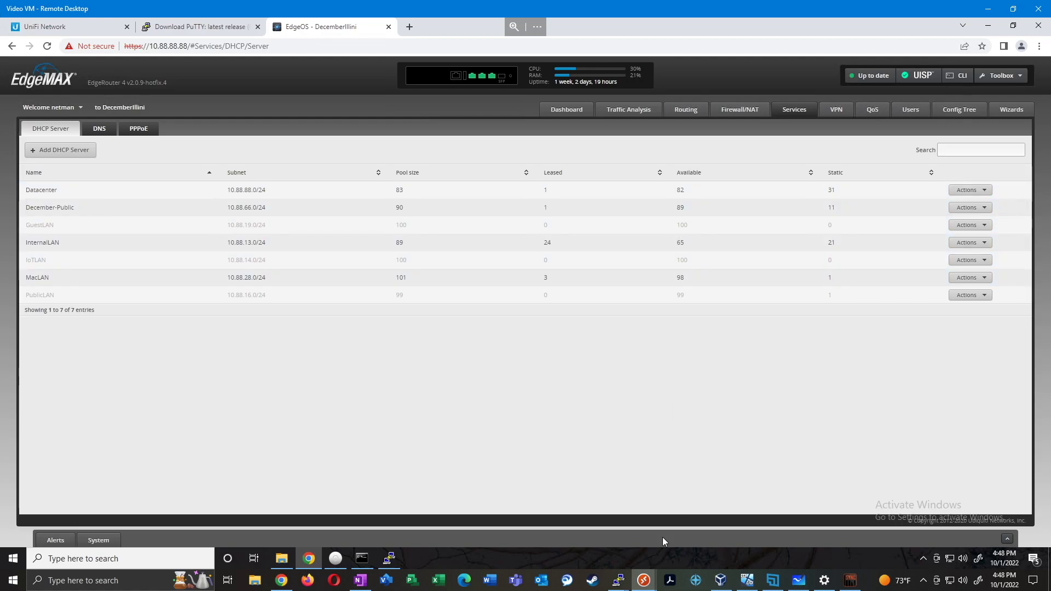
left_click(644, 580)
left_click(701, 520)
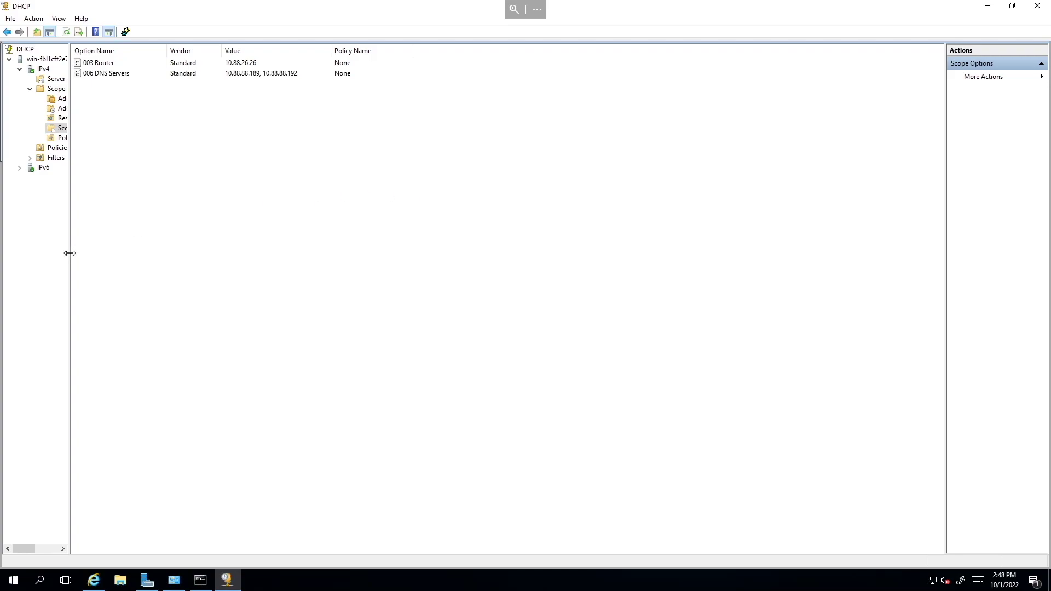
Step: Widen the DHCP tree pane and bring up actions for the Toasty Test scope options
left_click_drag(71, 251, 143, 252)
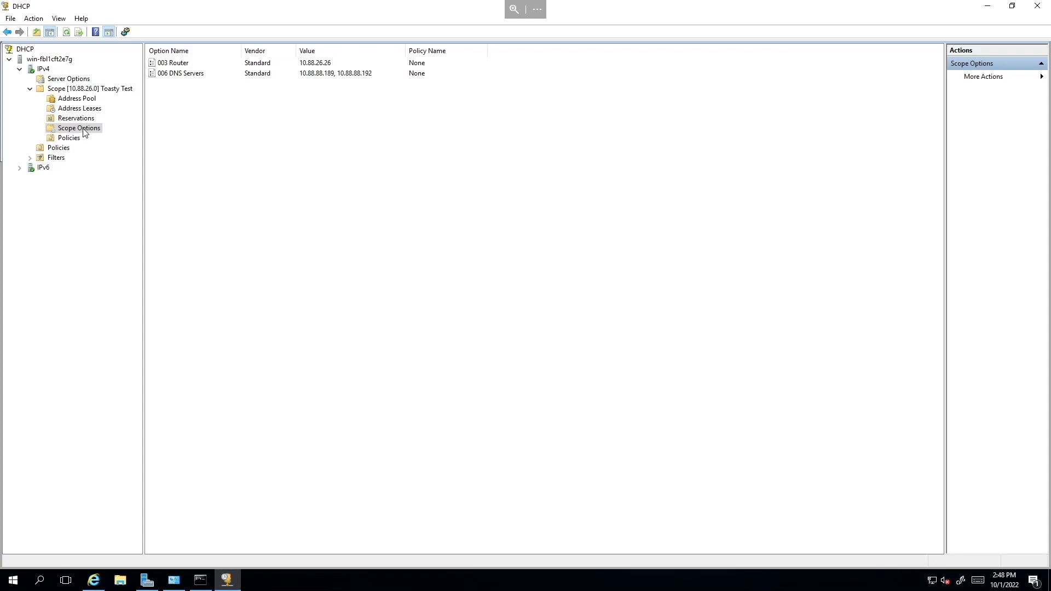
right_click(198, 133)
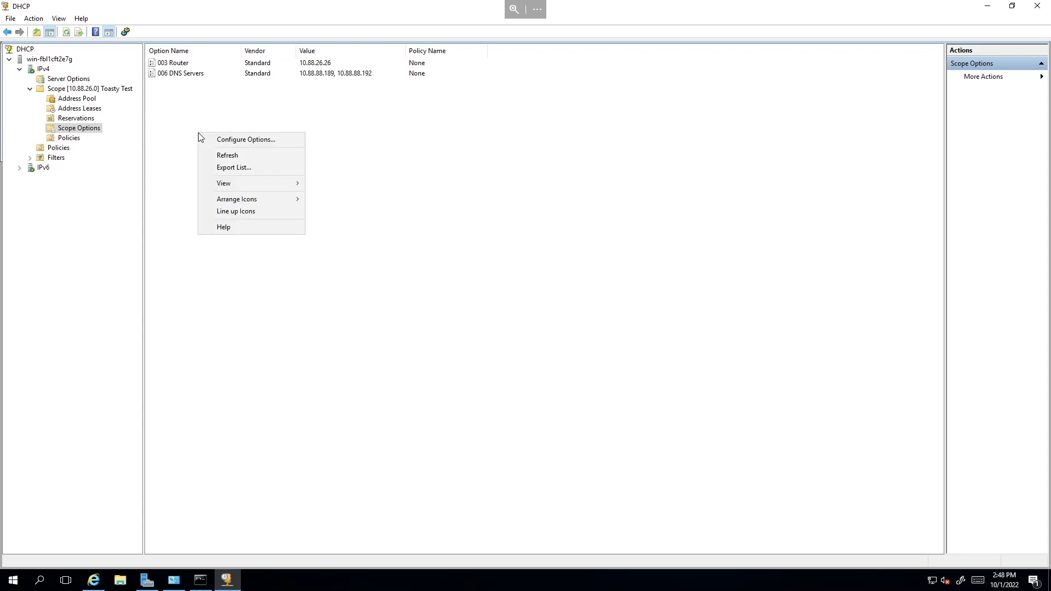
Step: Tick scope option 043 Vendor Specific Info and clear mistyped data bytes back to 0000
left_click(271, 140)
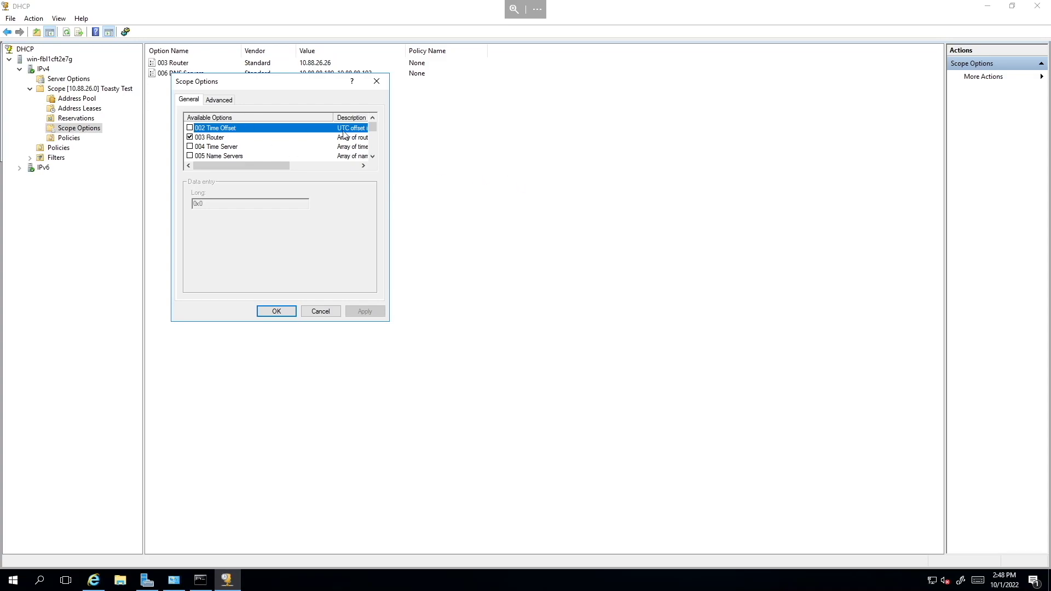
left_click_drag(375, 128, 372, 142)
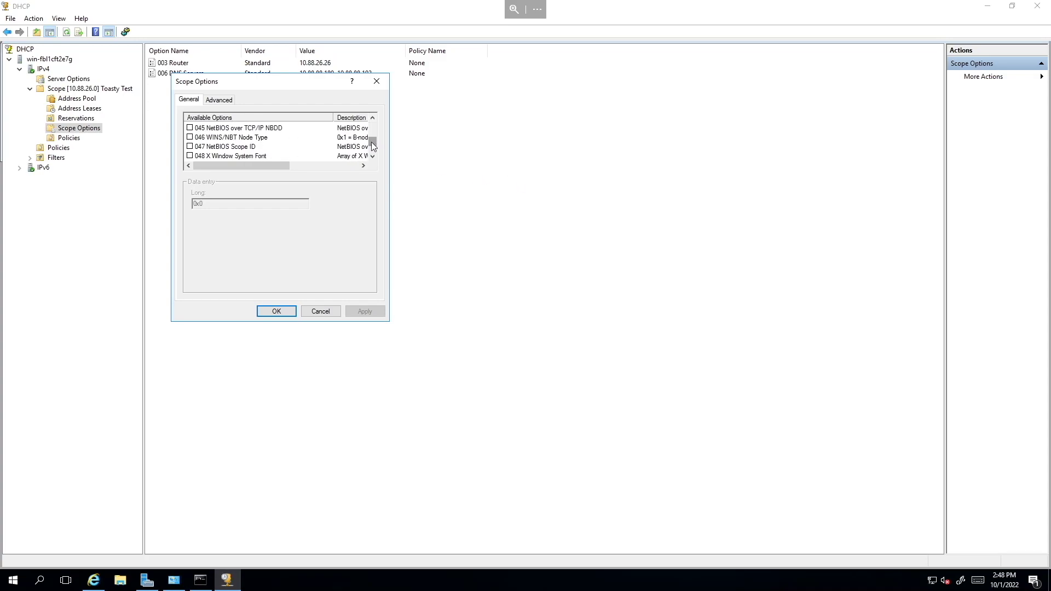
scroll(286, 141, "up", 1)
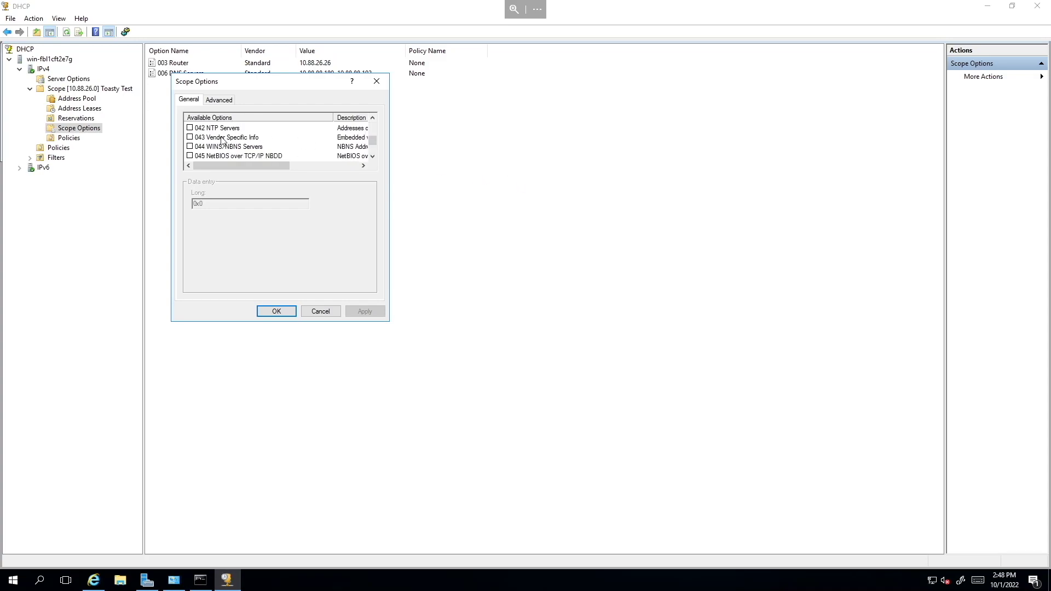
left_click(190, 137)
left_click(235, 204)
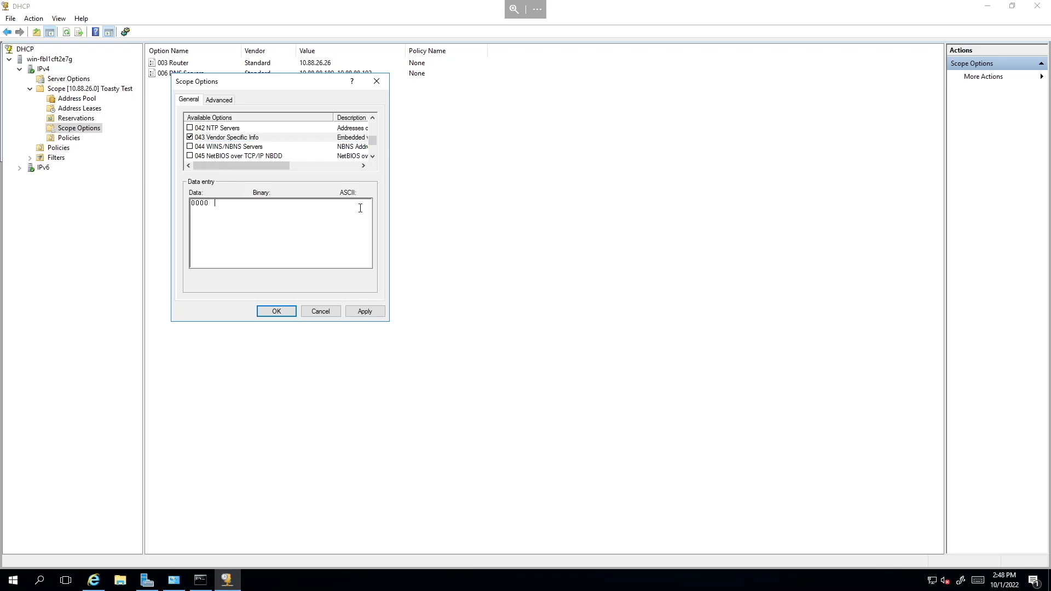
left_click(340, 220)
type("108")
type("10118")
key("BackSpace")
key("BackSpace")
key("BackSpace")
key("BackSpace")
key("BackSpace")
key("BackSpace")
key("BackSpace")
key("BackSpace")
key("BackSpace")
key("BackSpace")
mouse_move(92, 585)
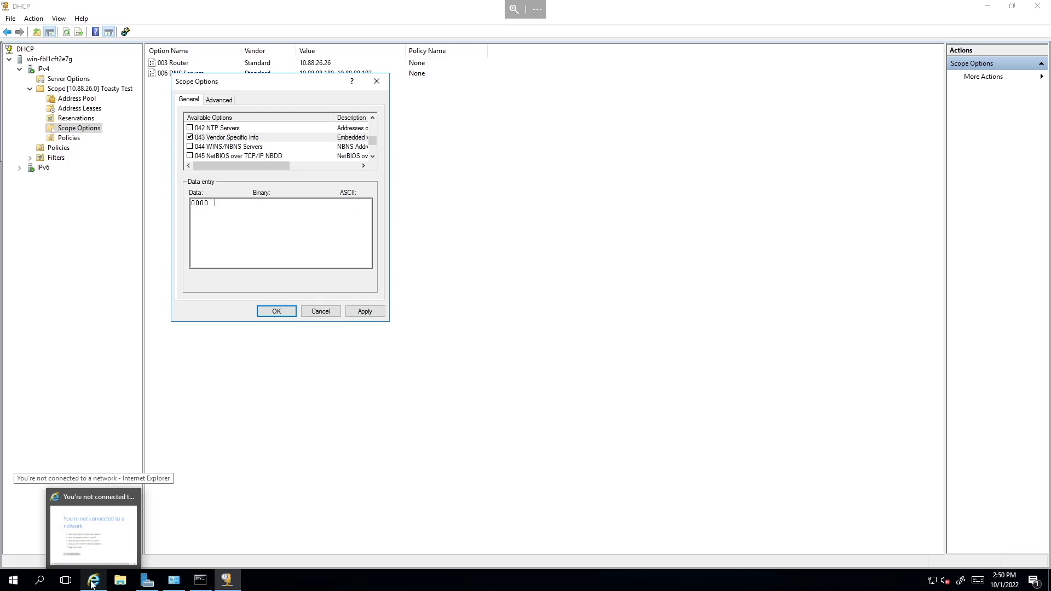
left_click(92, 585)
key("super+Up")
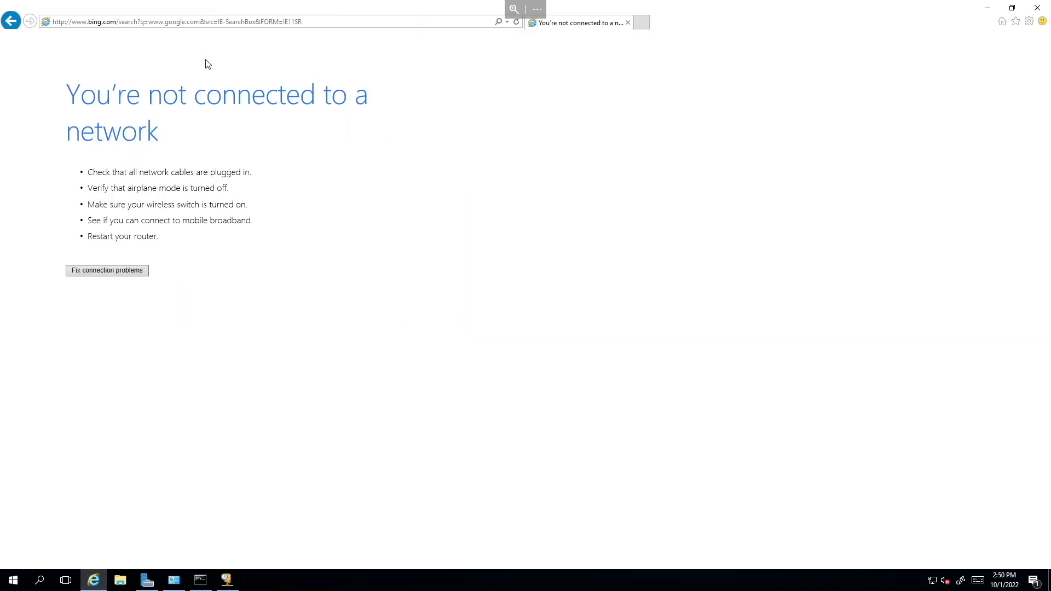
left_click(175, 22)
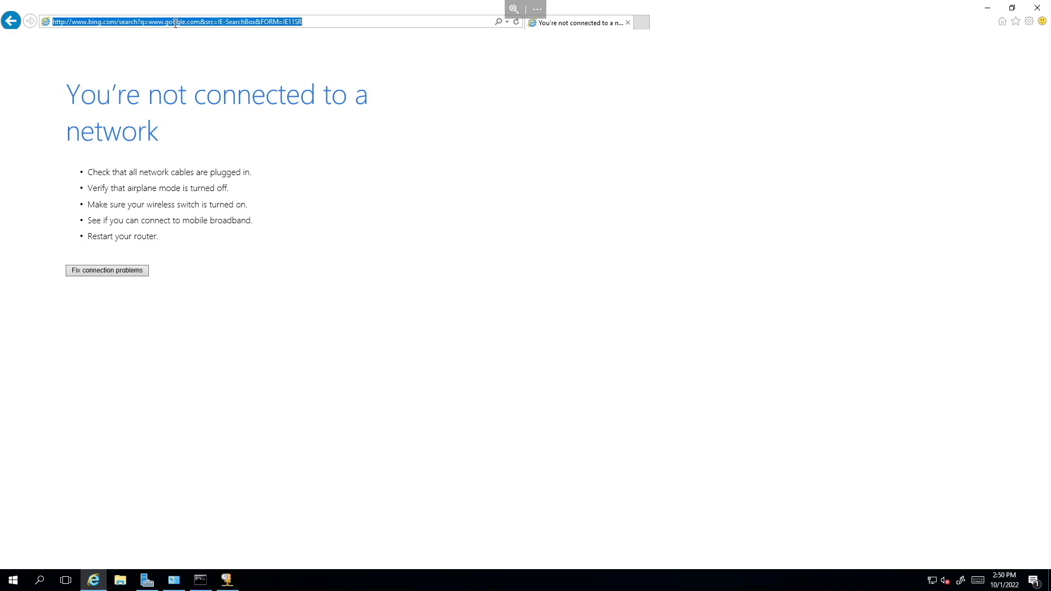
type("https://")
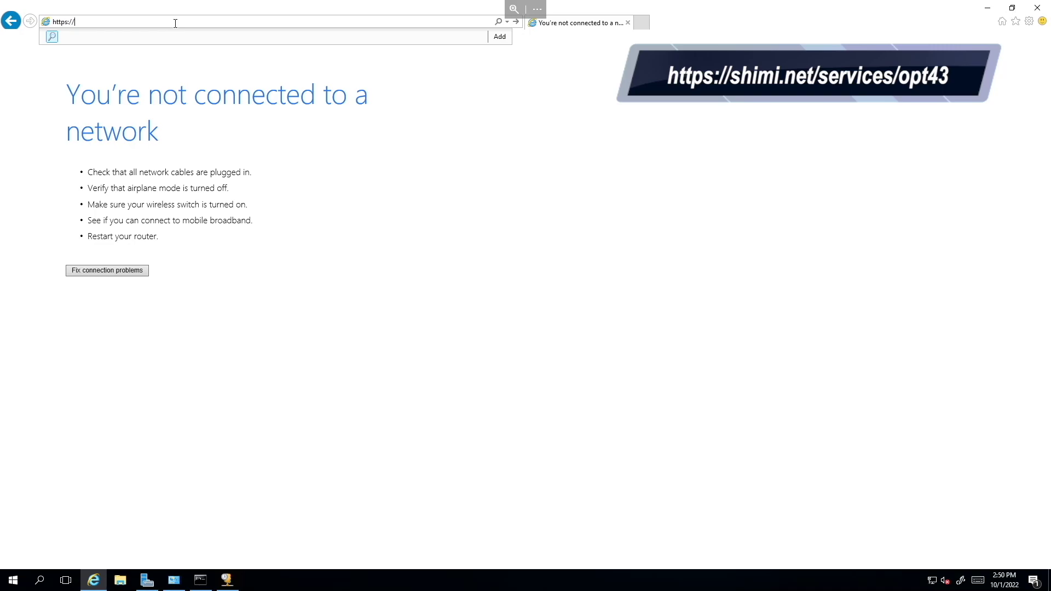
type("shimi.net/services/opt43")
key("Return")
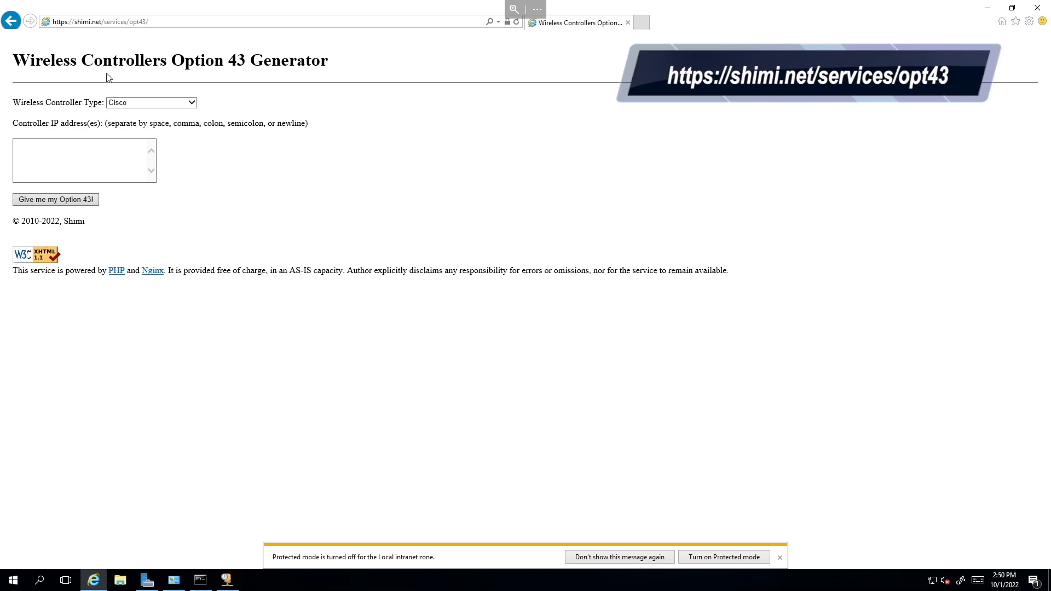
Step: Generate the Cisco option 43 value for controller 10.88.13.118
left_click(147, 103)
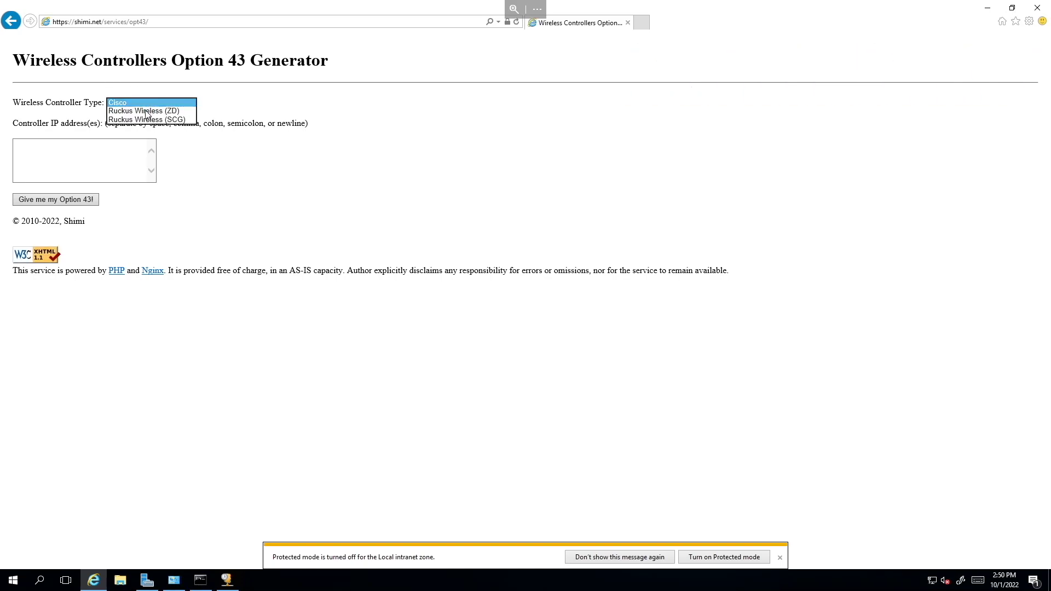
left_click(225, 94)
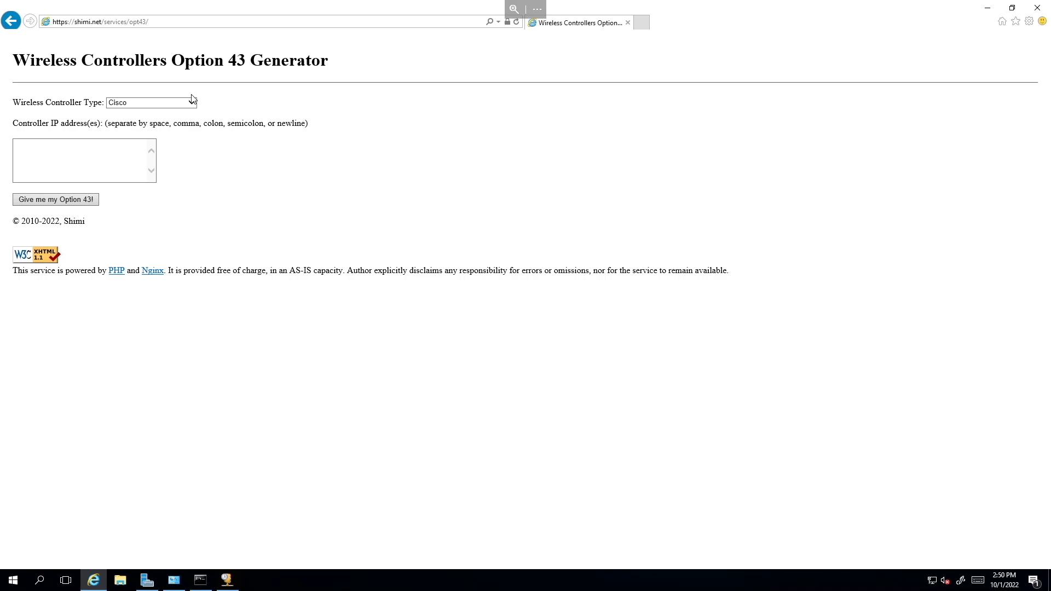
left_click(87, 144)
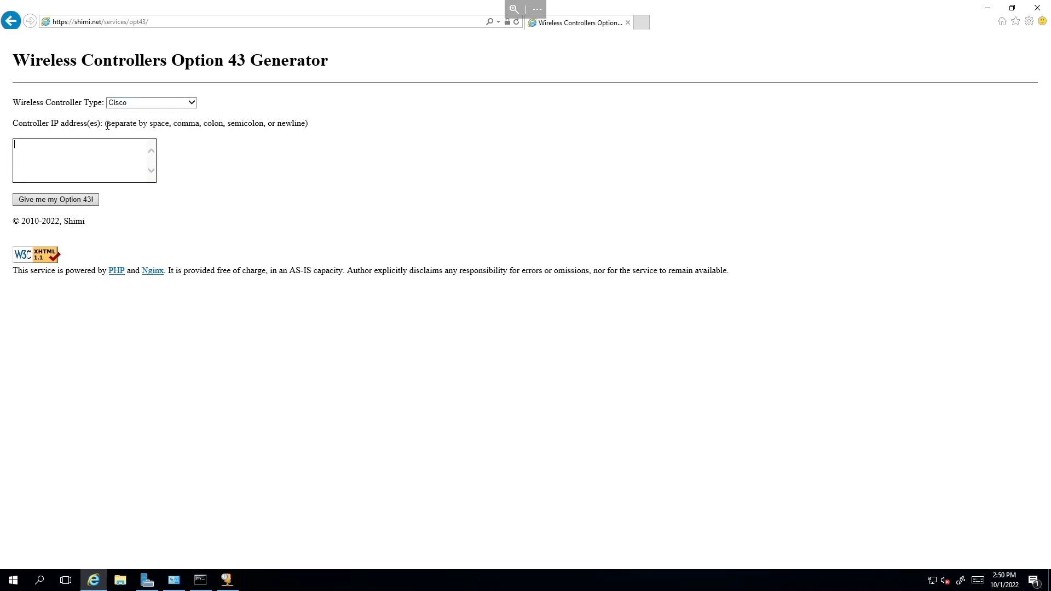
type("10.88.13.118")
left_click(69, 201)
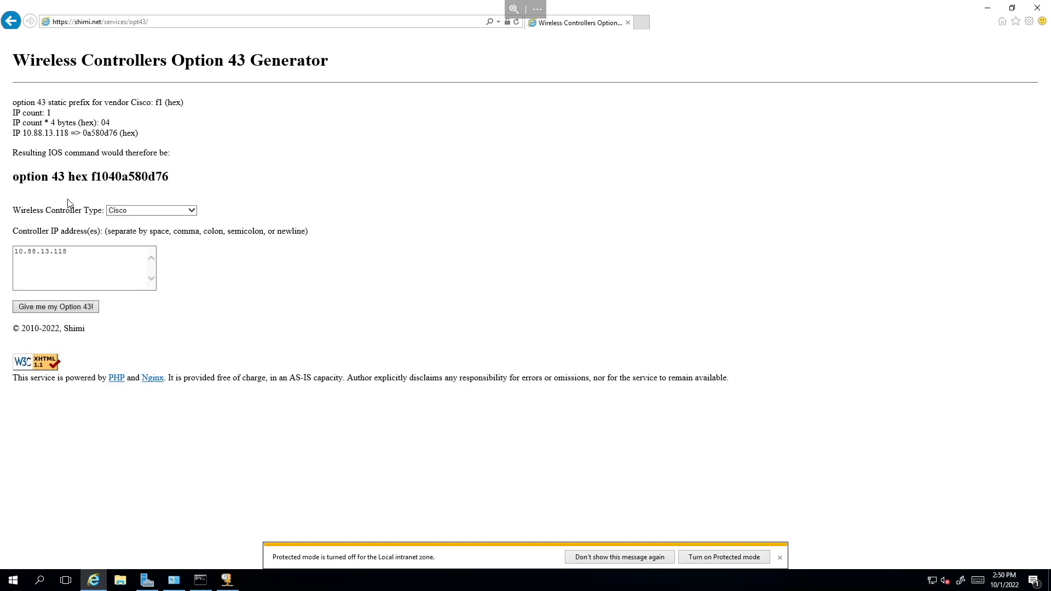
Step: Copy the hex digits 040a580d76 that follow the f1 prefix
left_click_drag(91, 176, 176, 179)
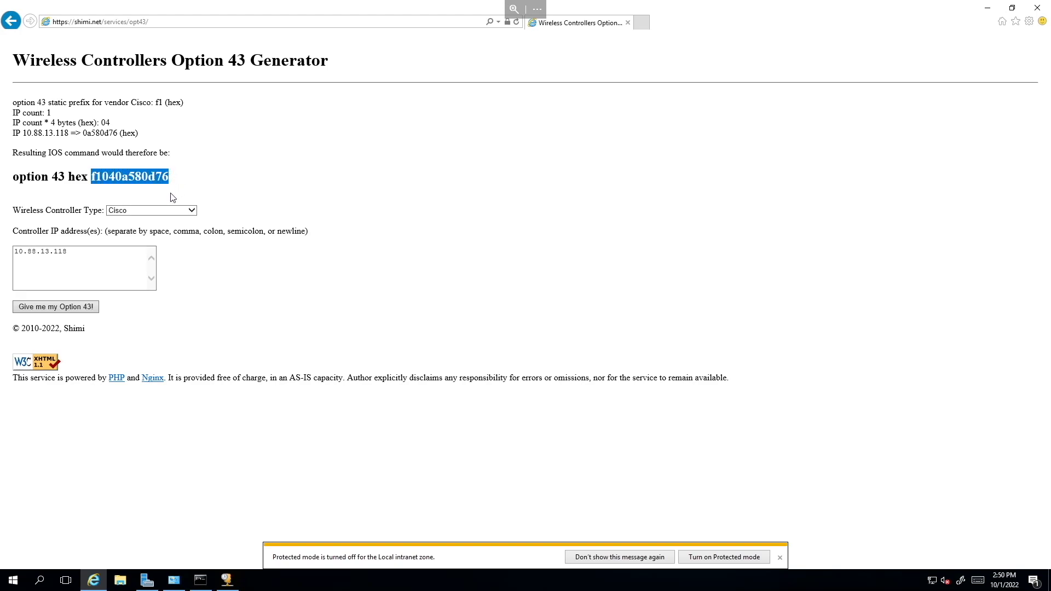
left_click(173, 198)
left_click_drag(91, 176, 96, 174)
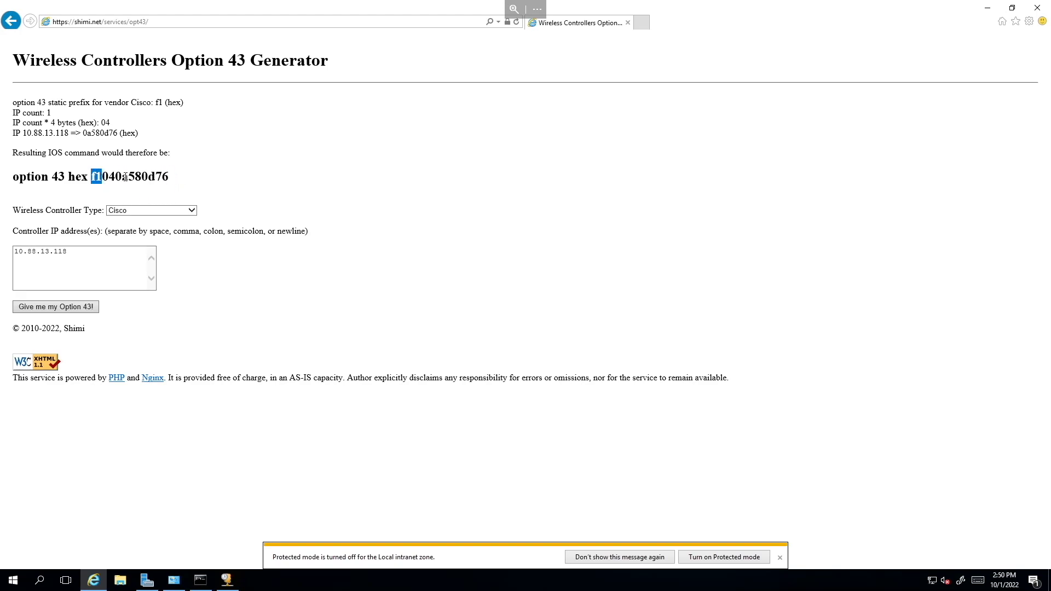
left_click(102, 178)
double_click(100, 177)
left_click(95, 183)
left_click_drag(102, 177, 171, 173)
right_click(145, 176)
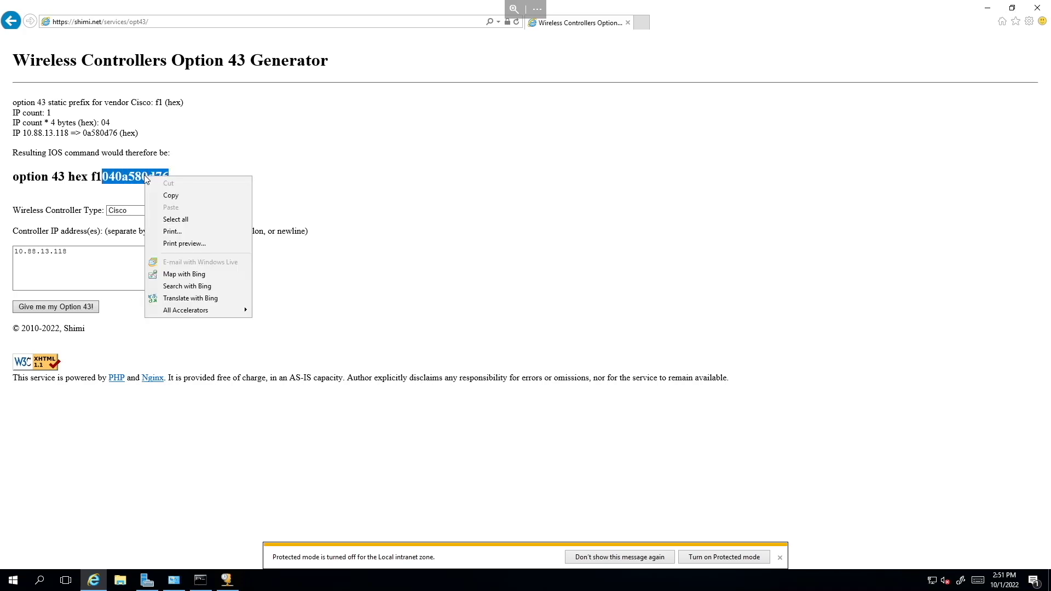
left_click(167, 196)
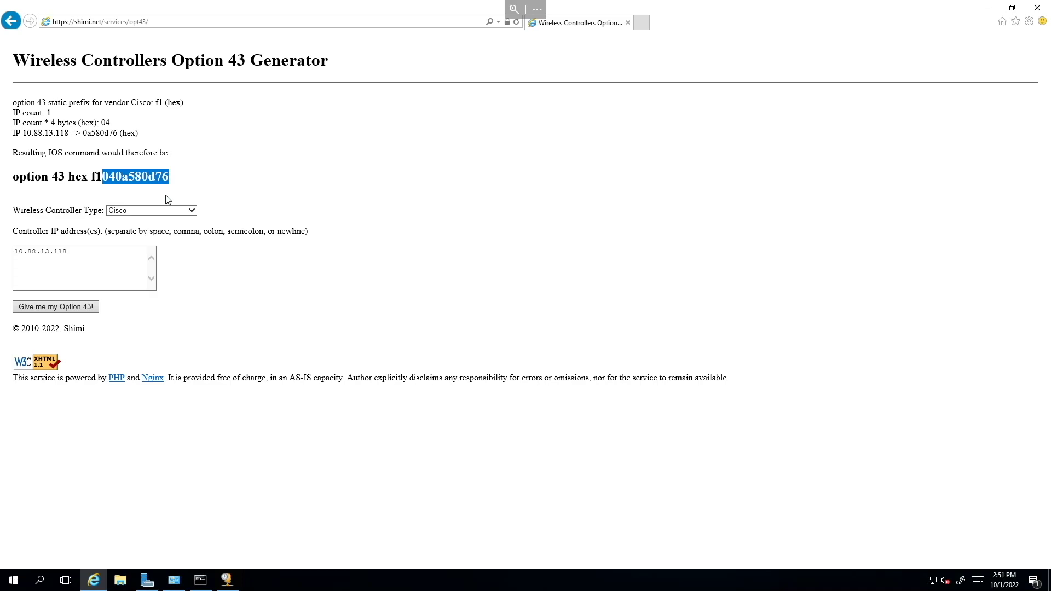
left_click(236, 584)
Step: Enter 04 0A 58 0D 76 after 01 in option 043's data and apply it
left_click(232, 580)
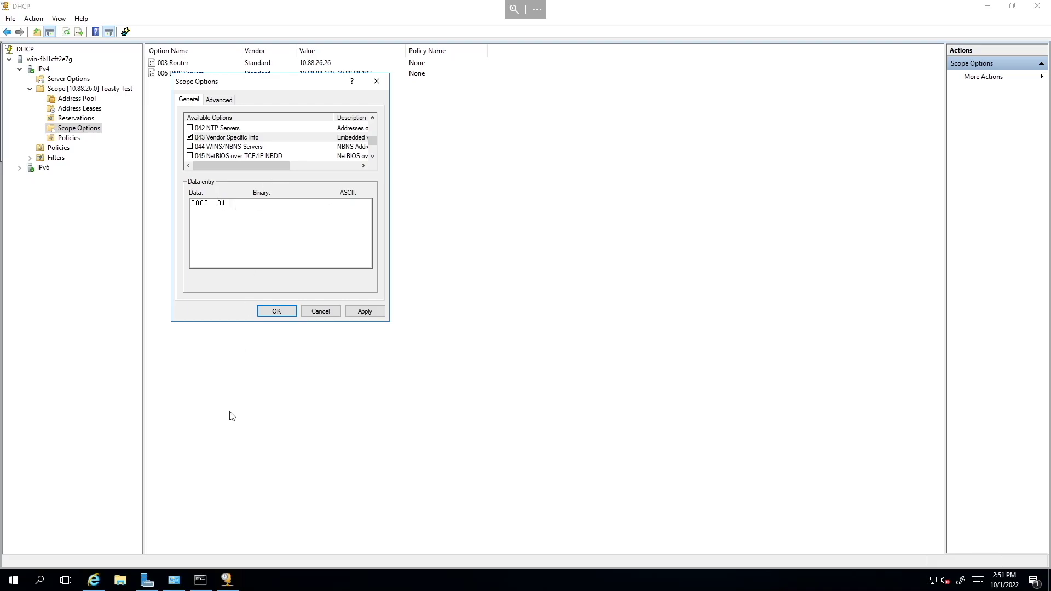
left_click(93, 580)
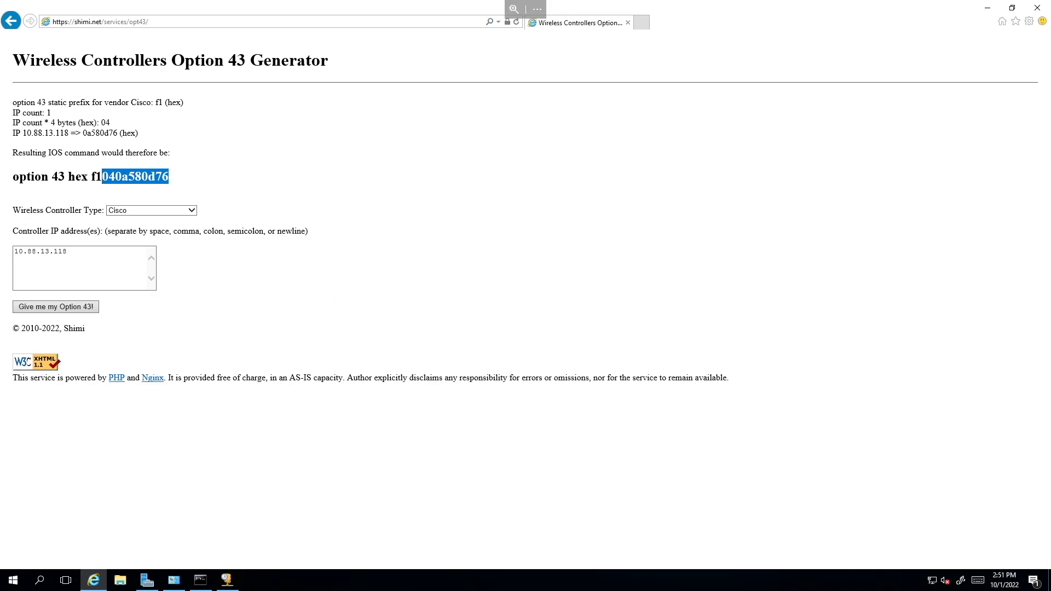
left_click_drag(600, 127, 753, 129)
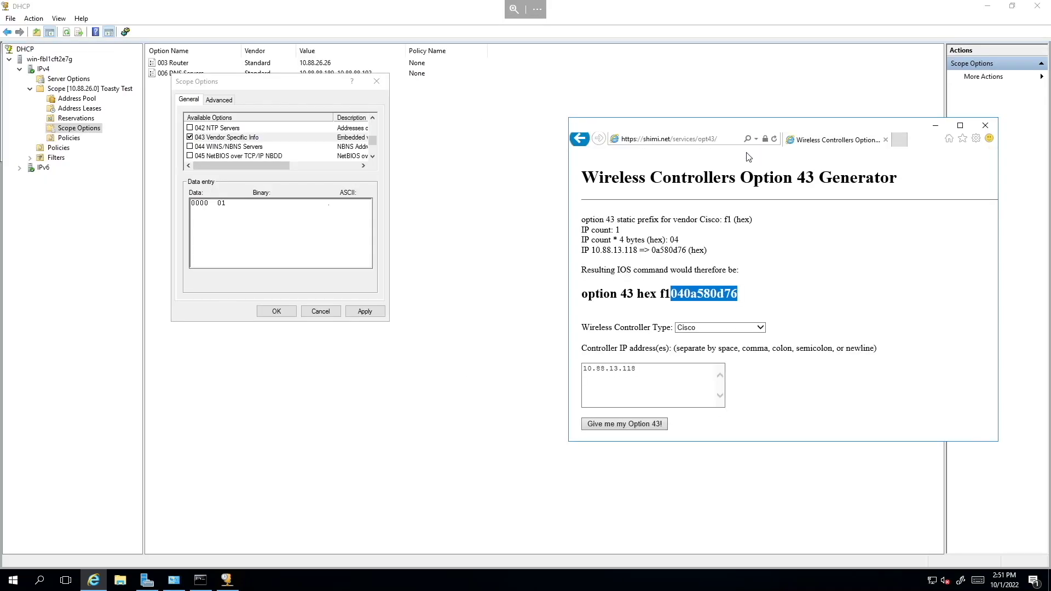
left_click_drag(692, 101, 571, 61)
left_click(247, 206)
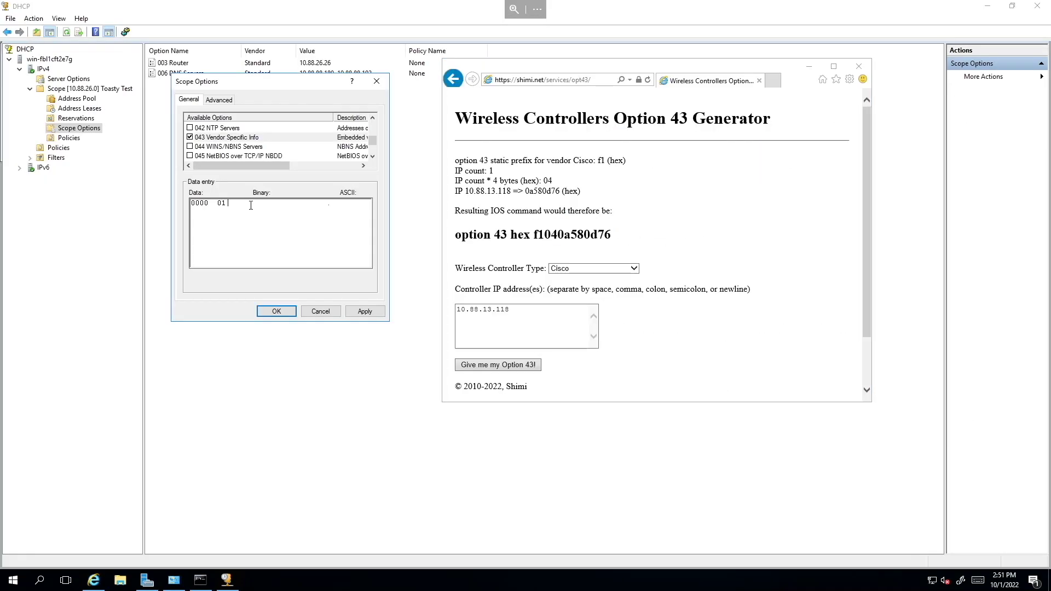
type("04 0A 58 0D 76")
left_click(364, 312)
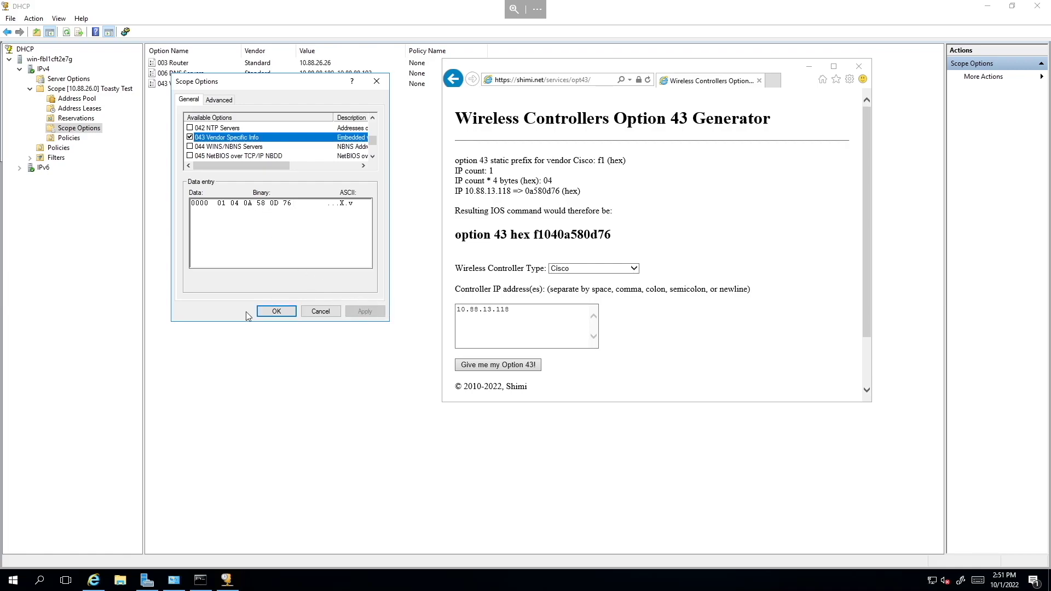
left_click(274, 312)
Step: Close the generator browser window and review the new 043 Vendor Specific Info entry
left_click_drag(545, 234, 611, 234)
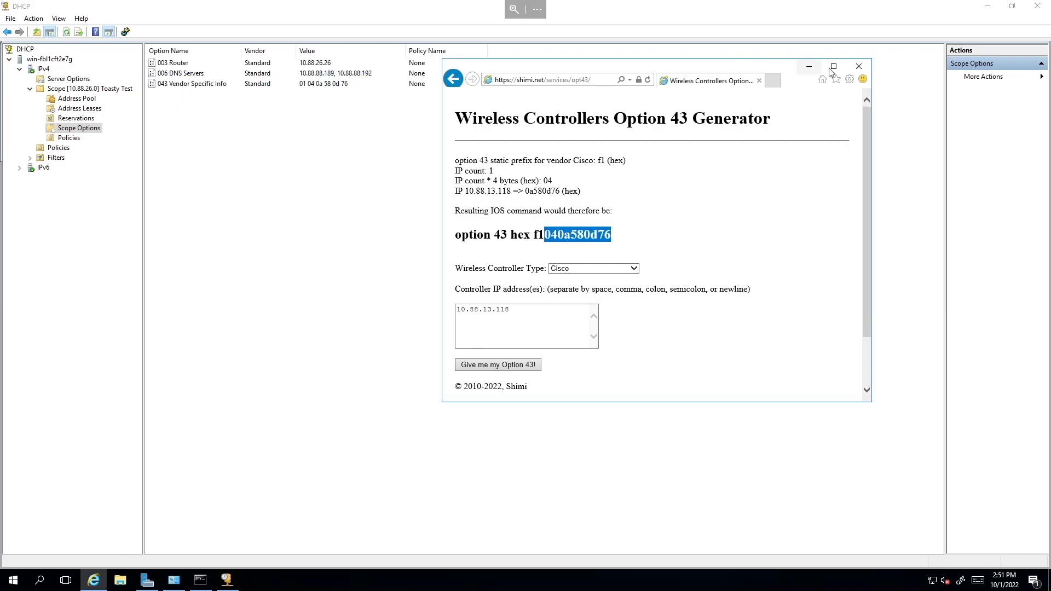
left_click(857, 68)
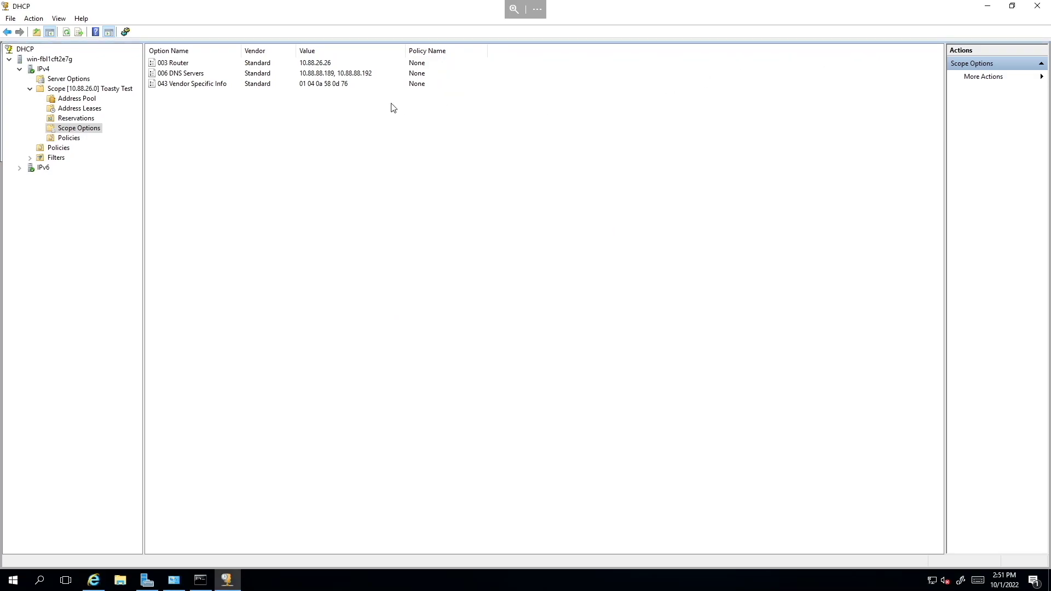
left_click(319, 85)
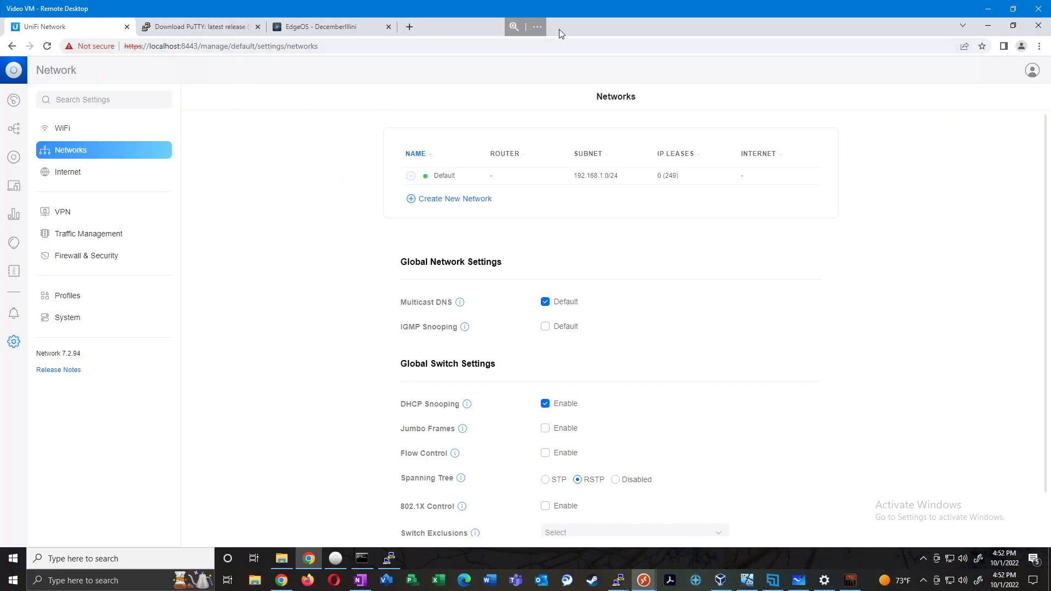
Step: Make the Remote Desktop full screen and view the UniFi Devices list, showing none adopted
left_click(537, 27)
left_click(1026, 74)
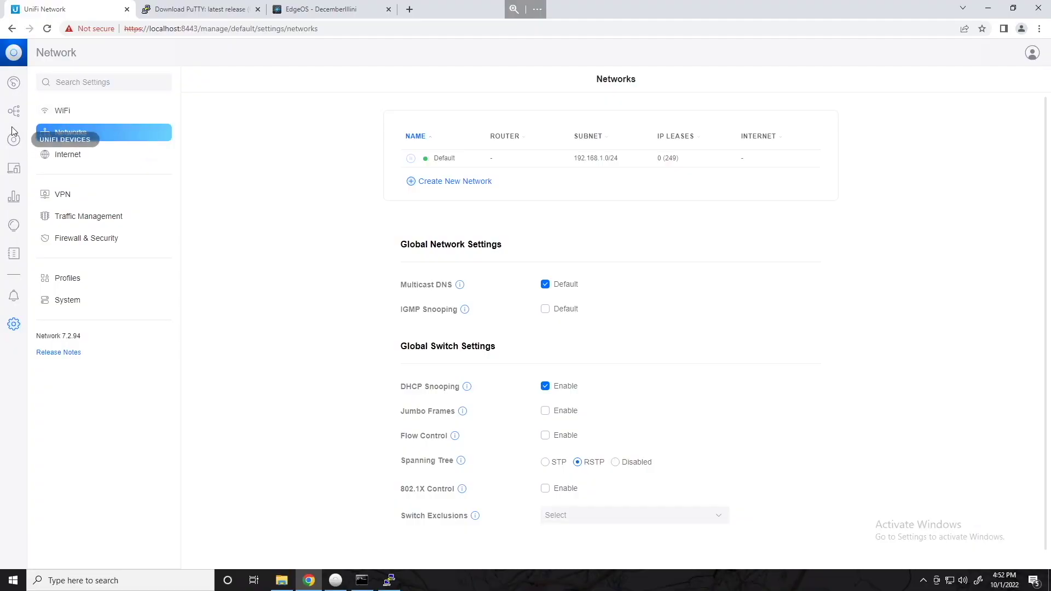
left_click(14, 141)
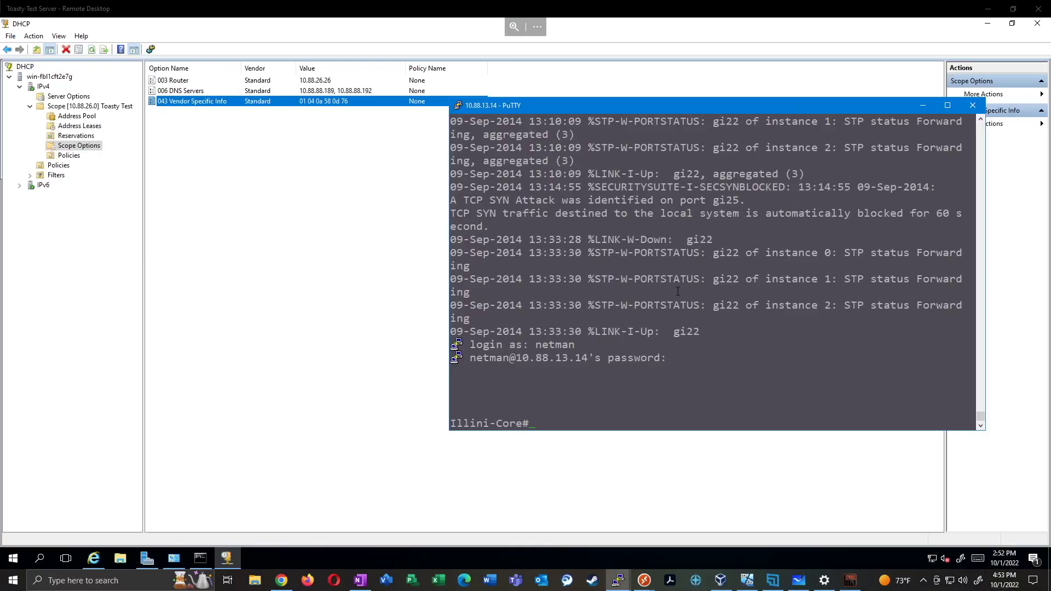
Step: Bounce Illini-Core port gi22 with shut and no shut, then return to the Video VM desktop
type("conf t")
key("Return")
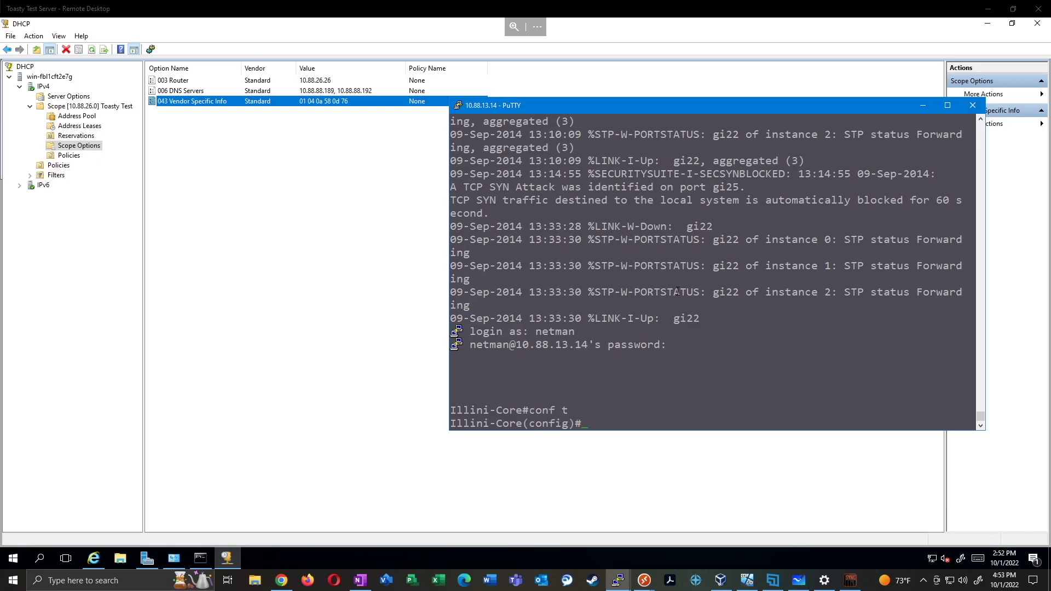
type("int gi 22")
key("Return")
type("shut")
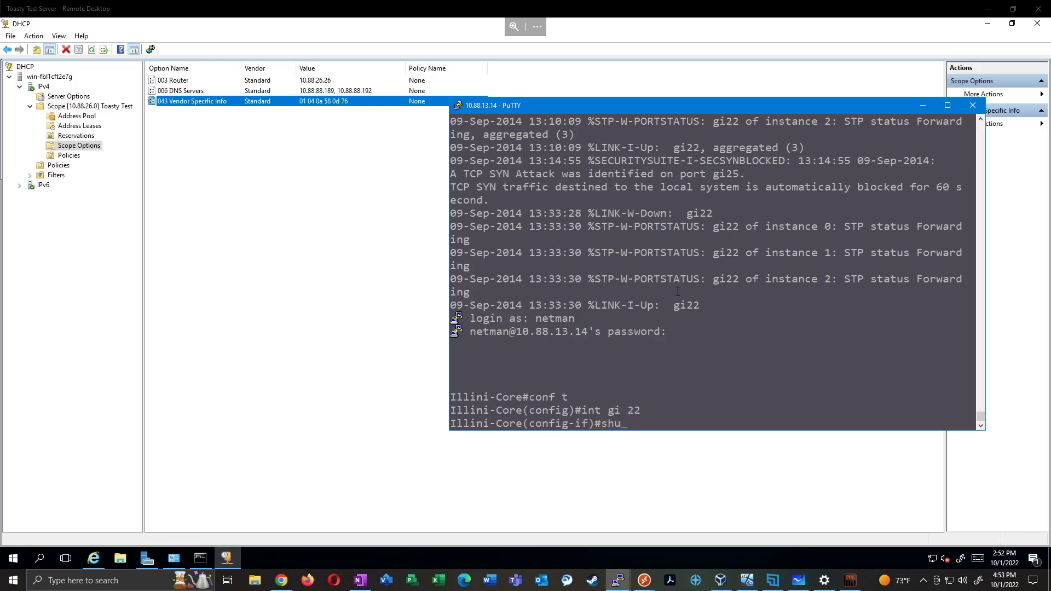
key("Return")
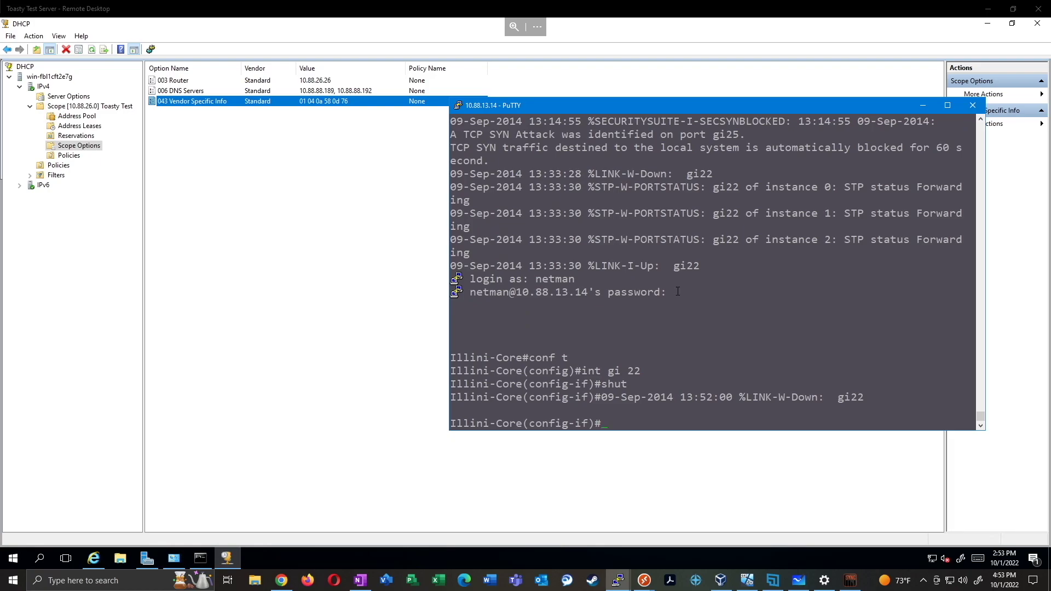
type("no shut")
key("Return")
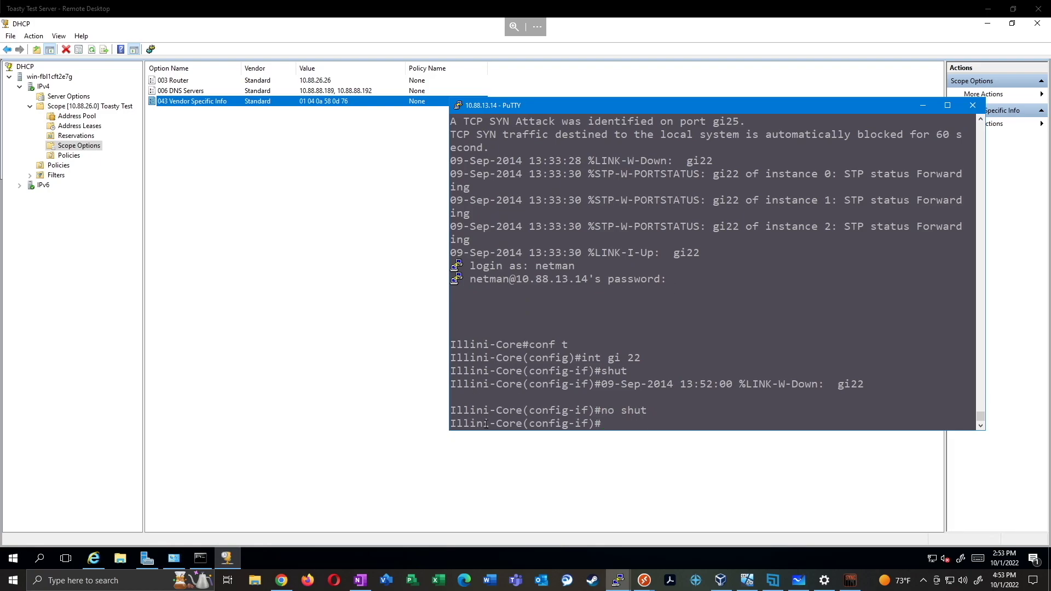
left_click(645, 581)
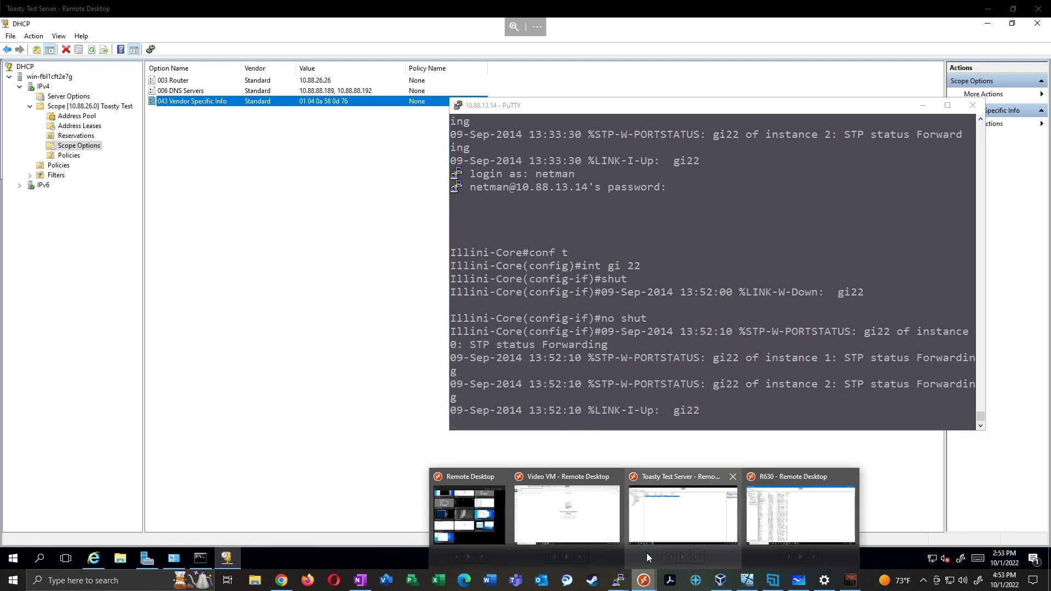
left_click(567, 515)
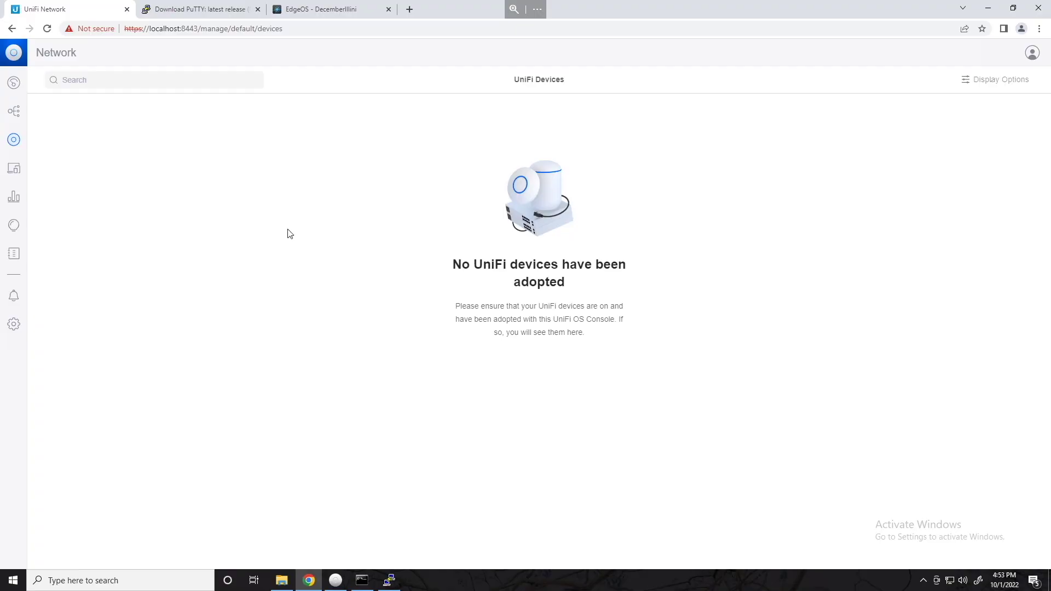